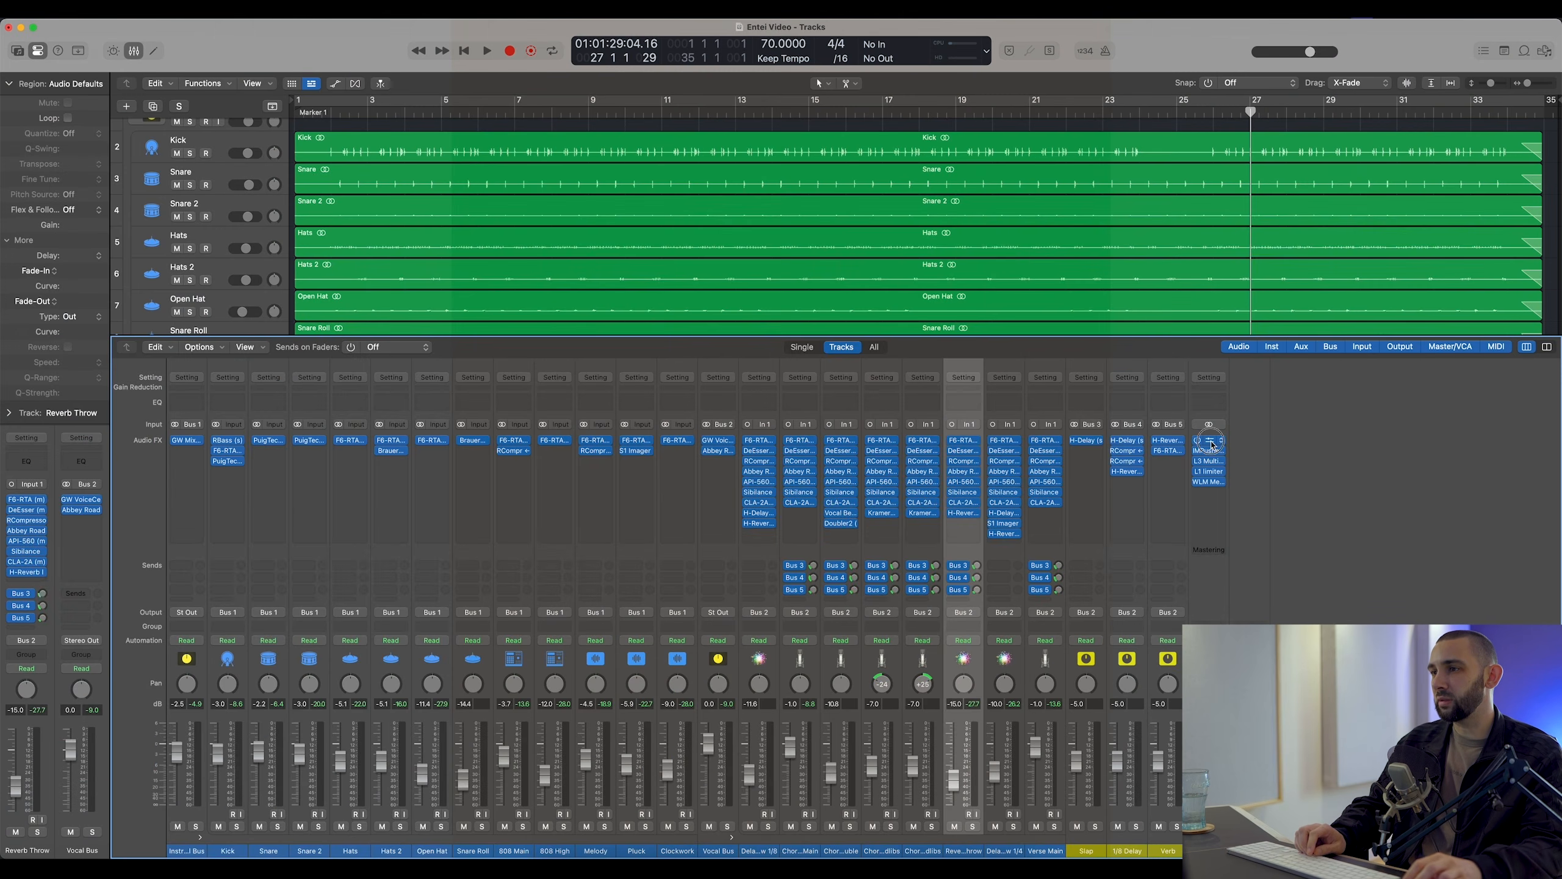
Open the SSLComp compressor on the Stereo Out channel, bypass that channel's plug-ins, and hide the mixer to show the arrangement
left_click(1210, 443)
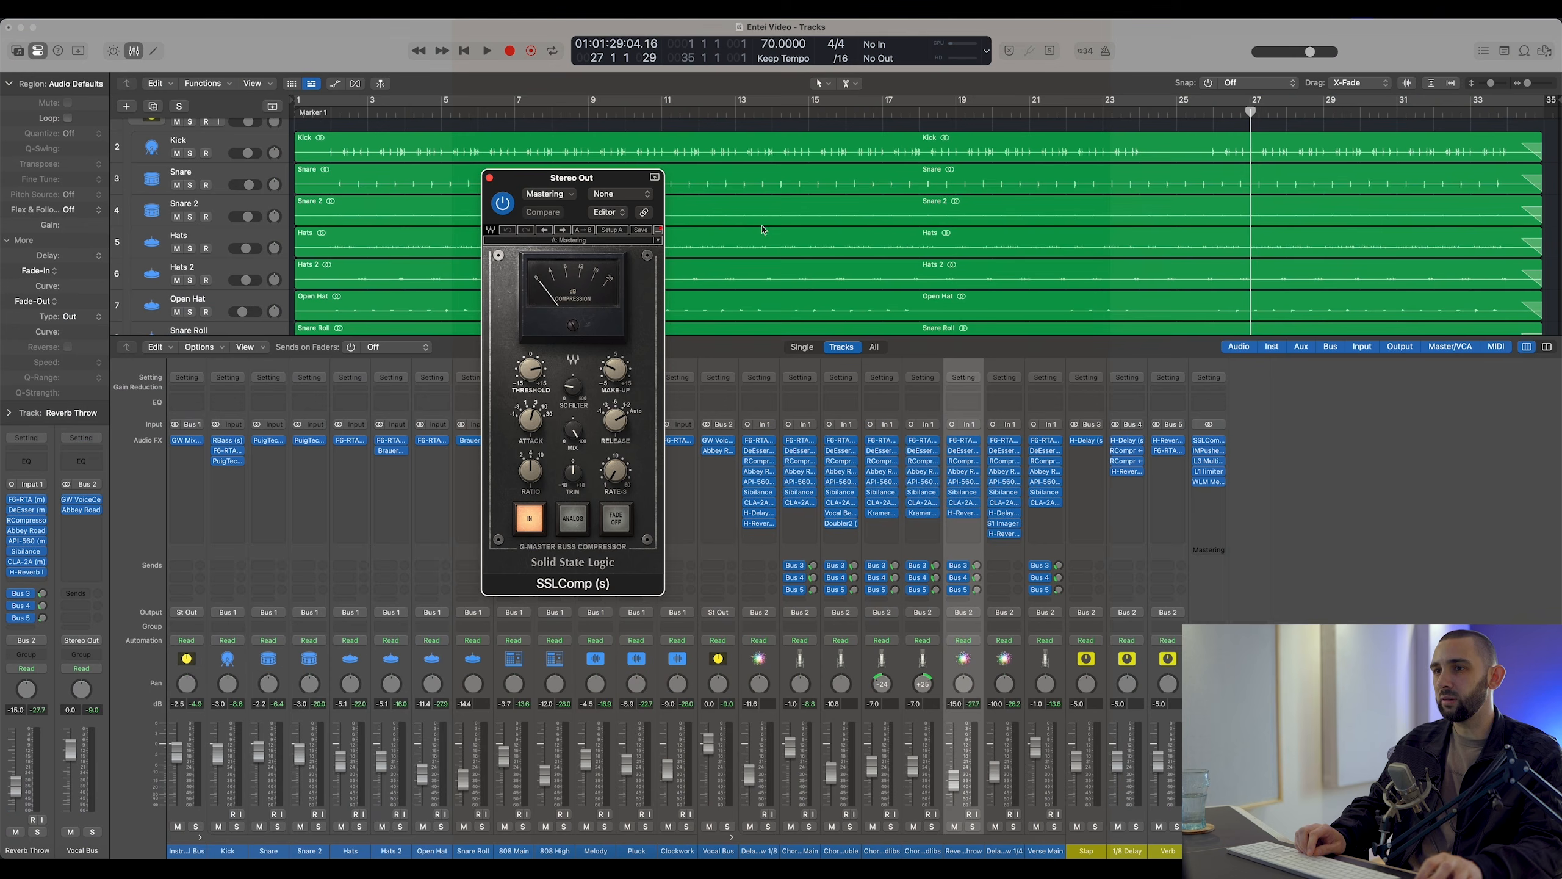
left_click_drag(619, 199, 892, 185)
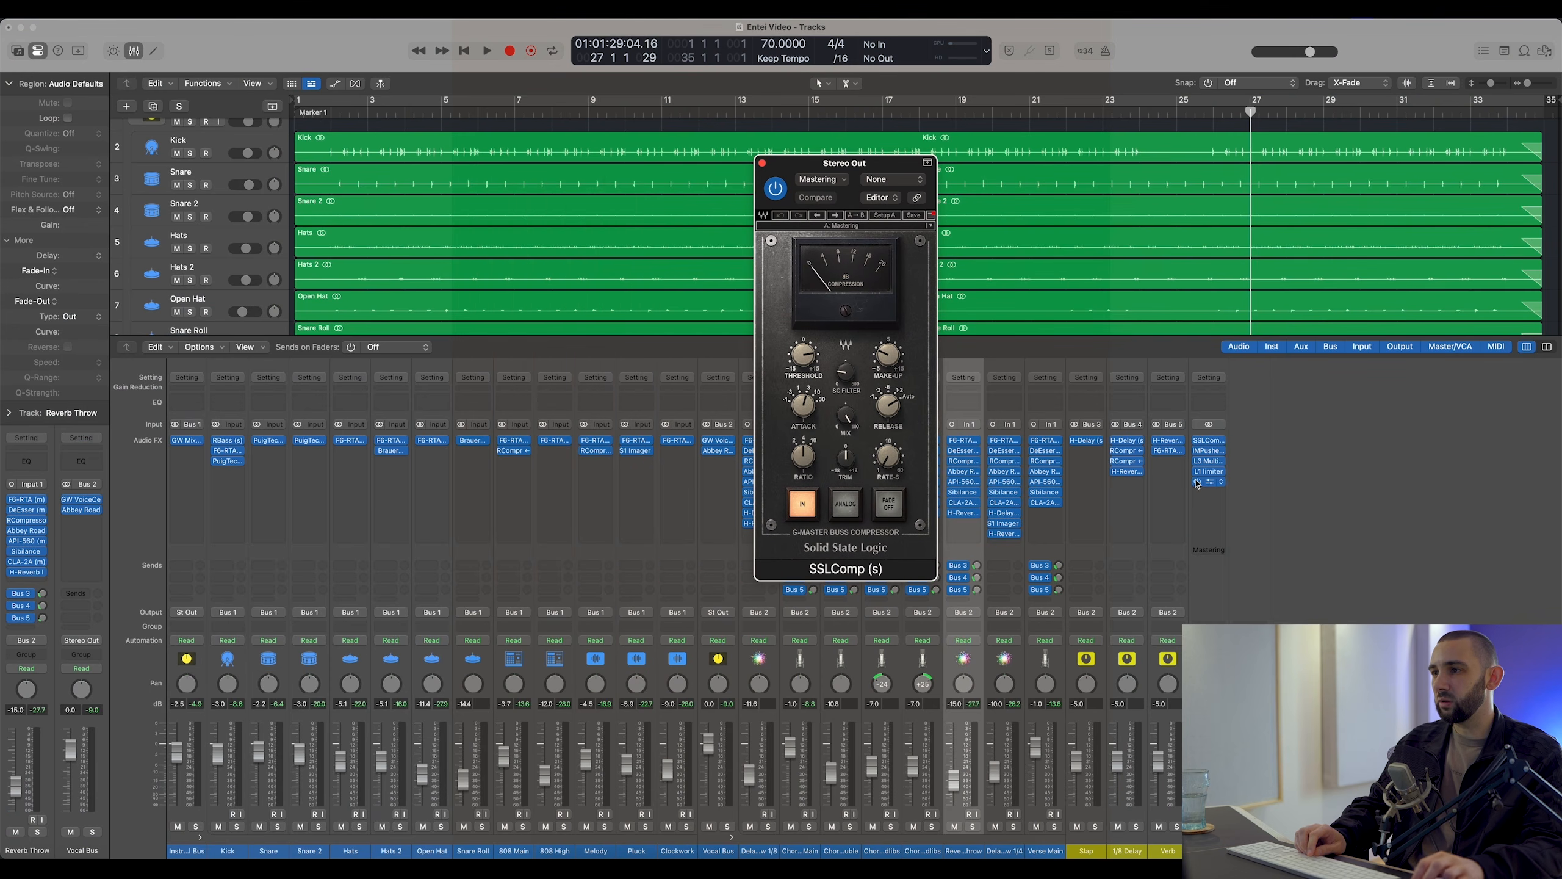
left_click(477, 117)
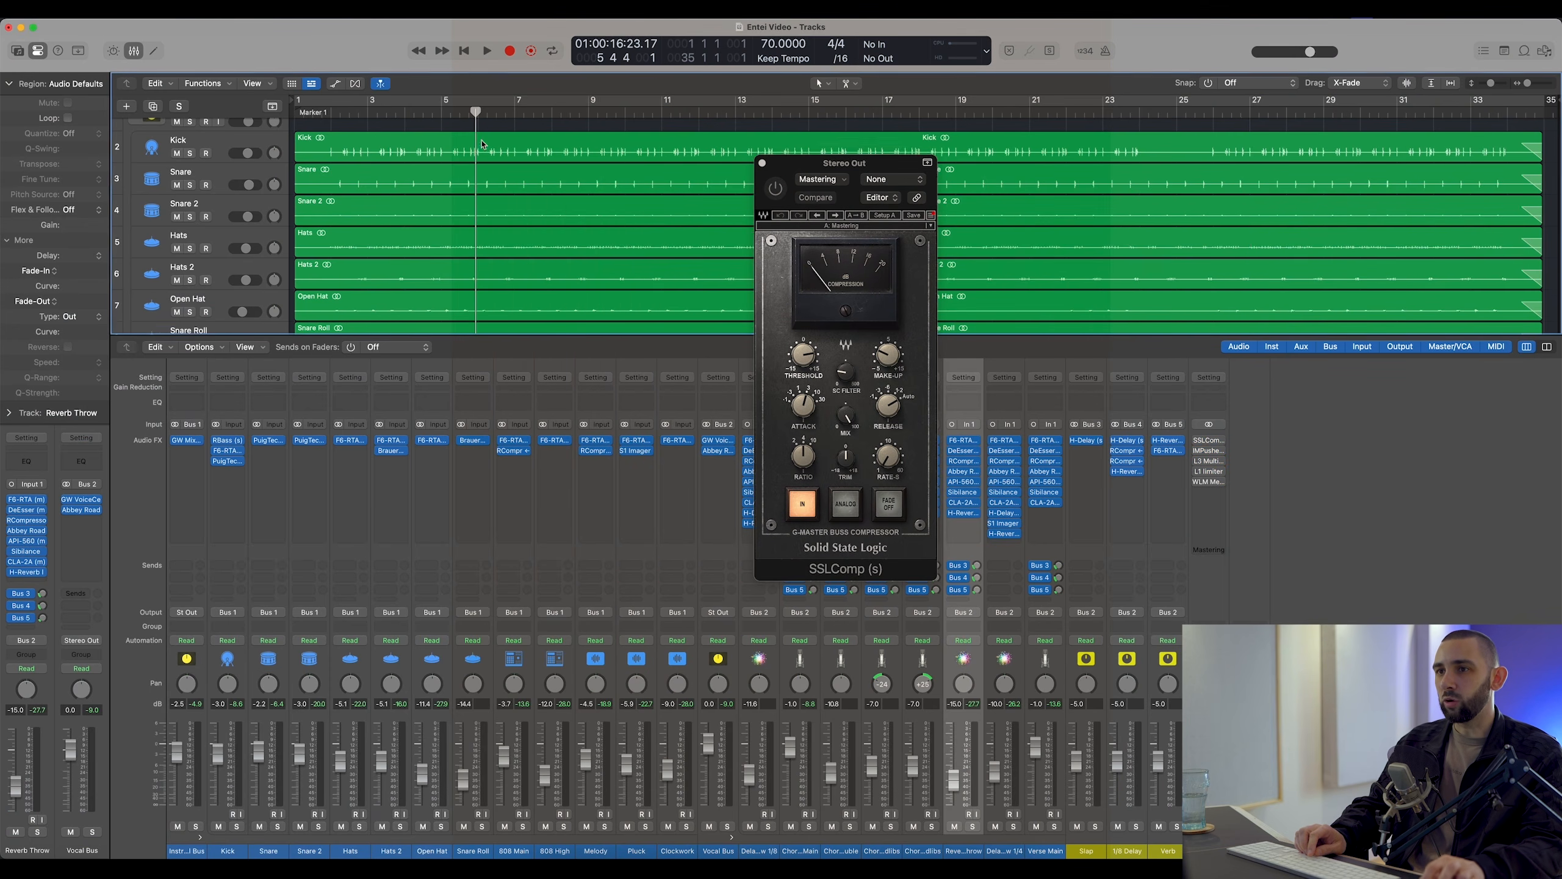
scroll(486, 152, "down", 5)
key("x")
left_click_drag(758, 180, 679, 237)
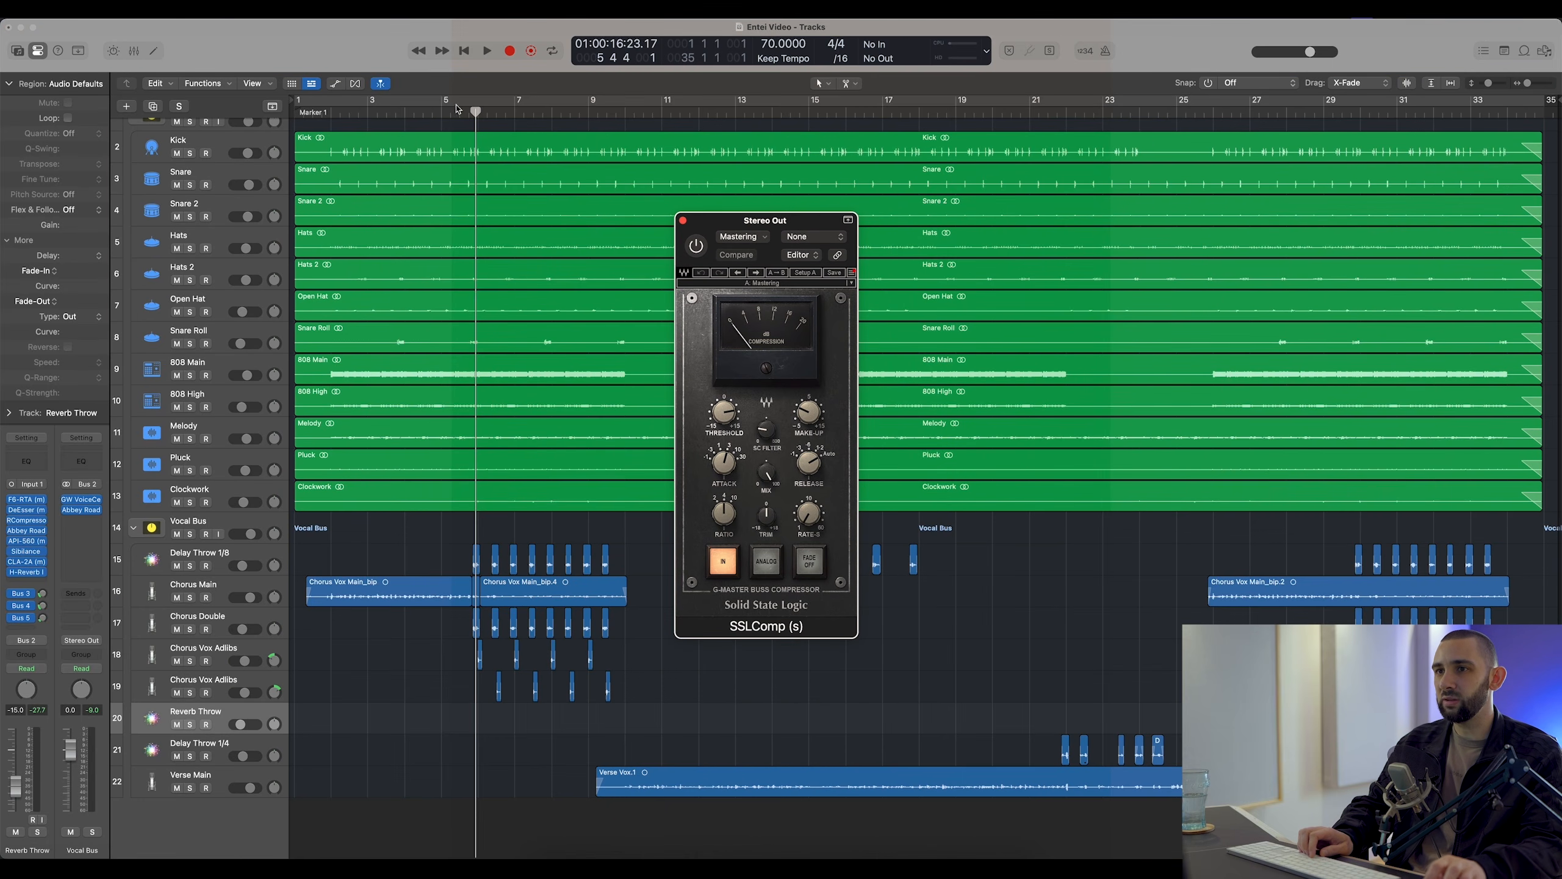
Play the song from just before bar 2, toggle the SSLComp bypass to compare, and finish with the compressor enabled
left_click_drag(366, 115, 325, 113)
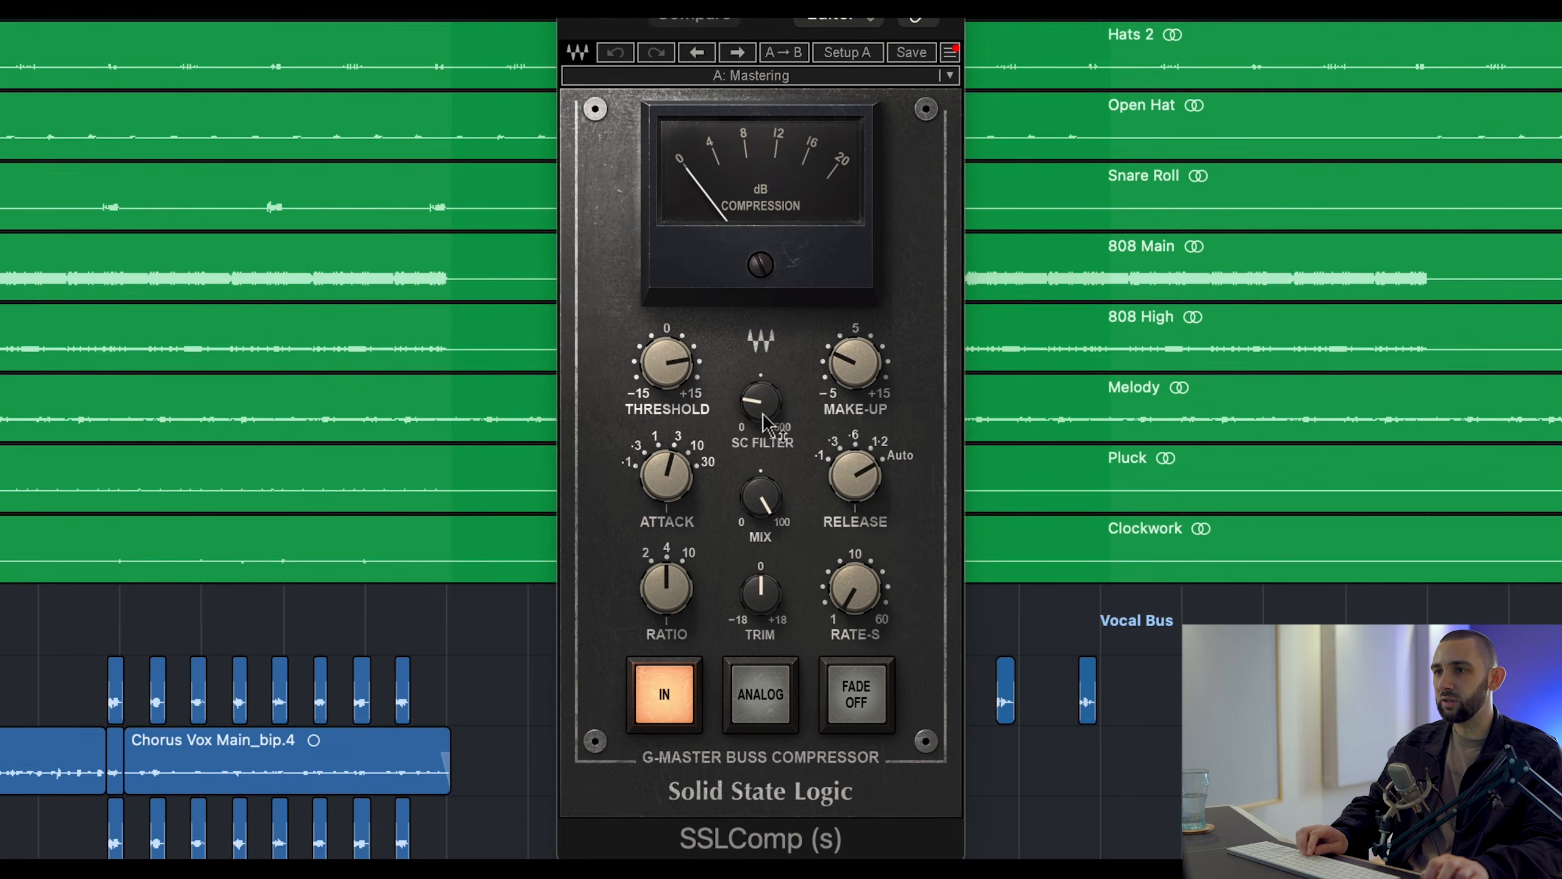
mouse_move(769, 409)
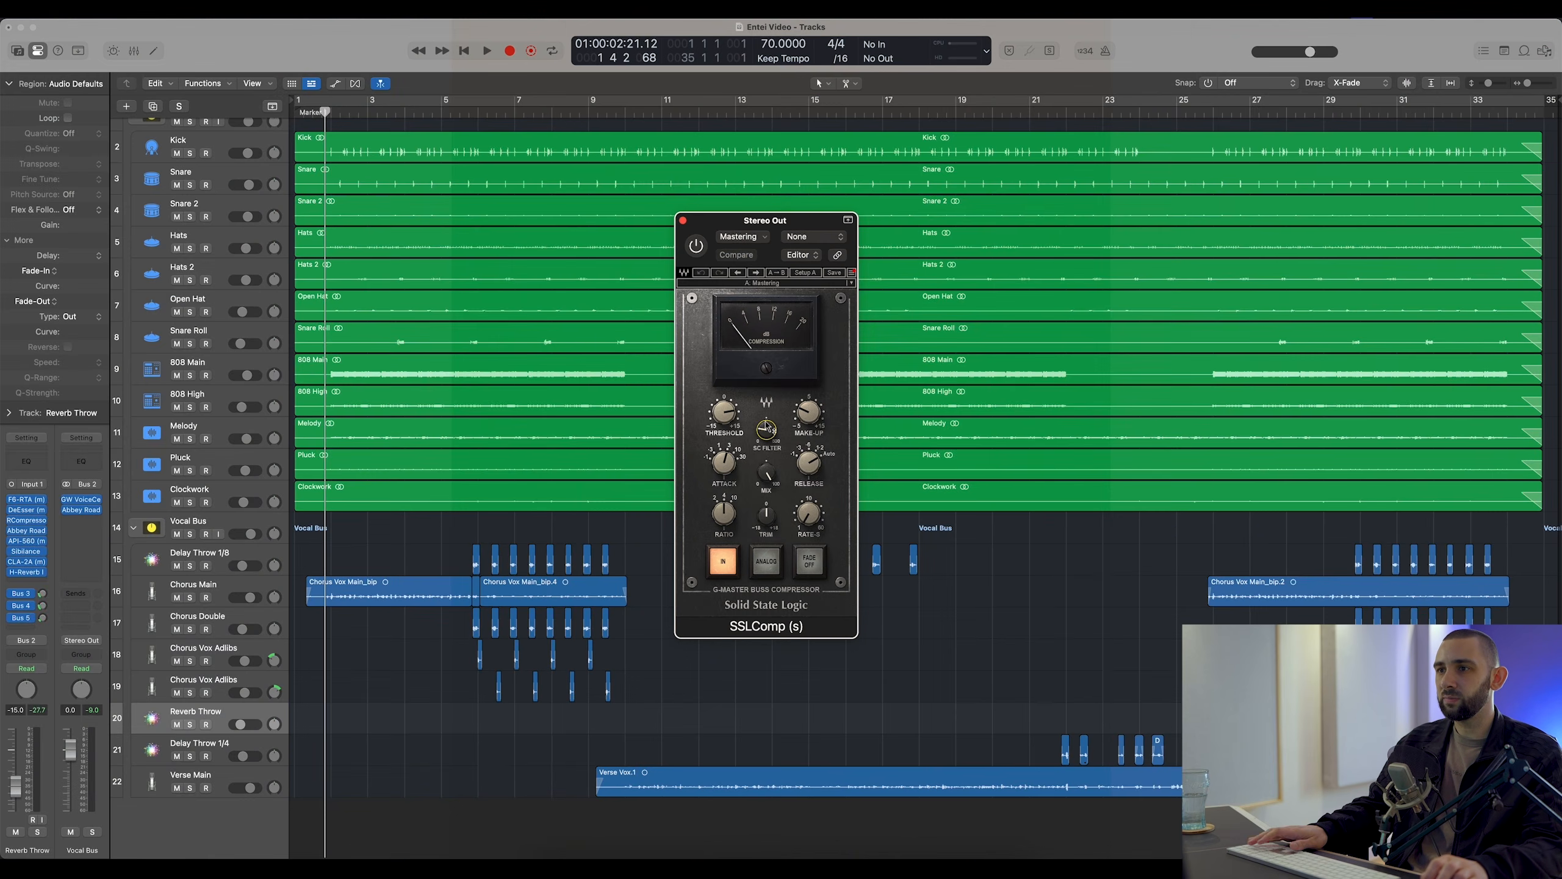
left_click(697, 245)
key("space")
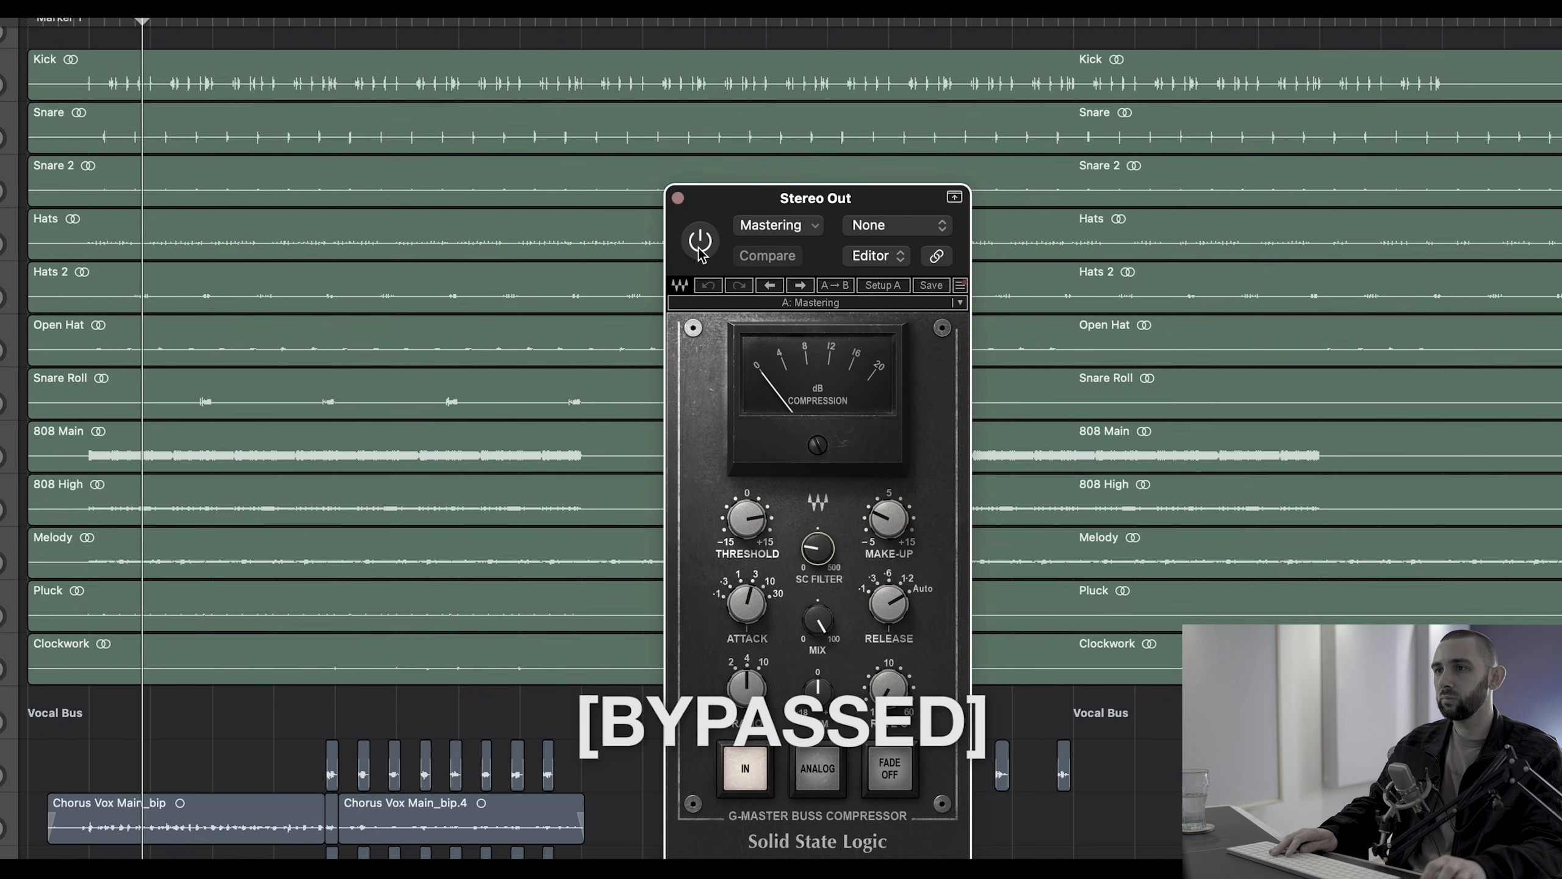
left_click(700, 243)
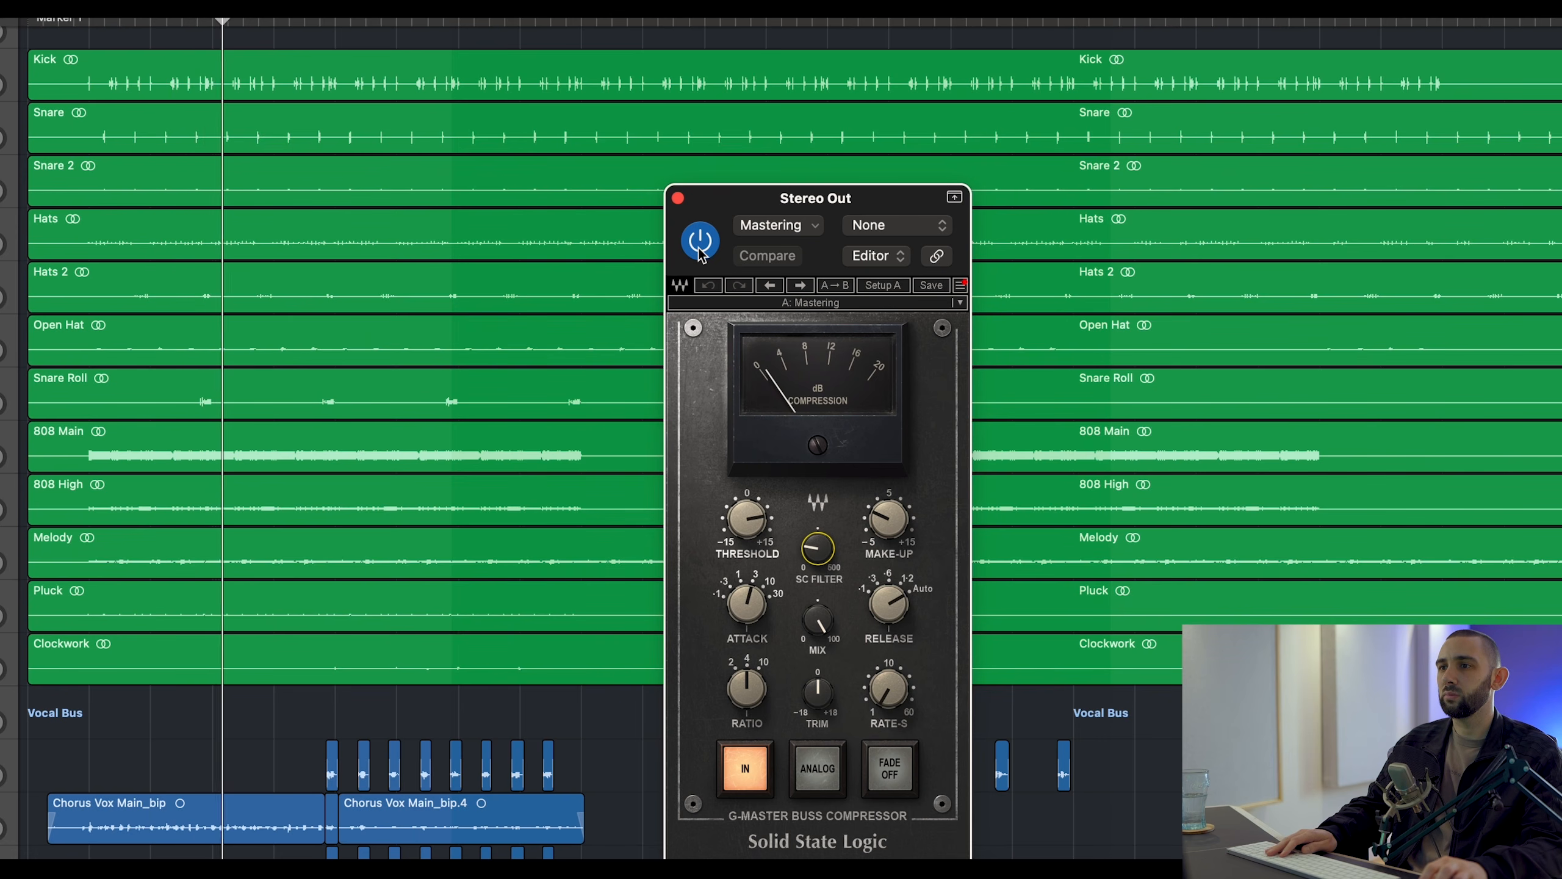
left_click(700, 243)
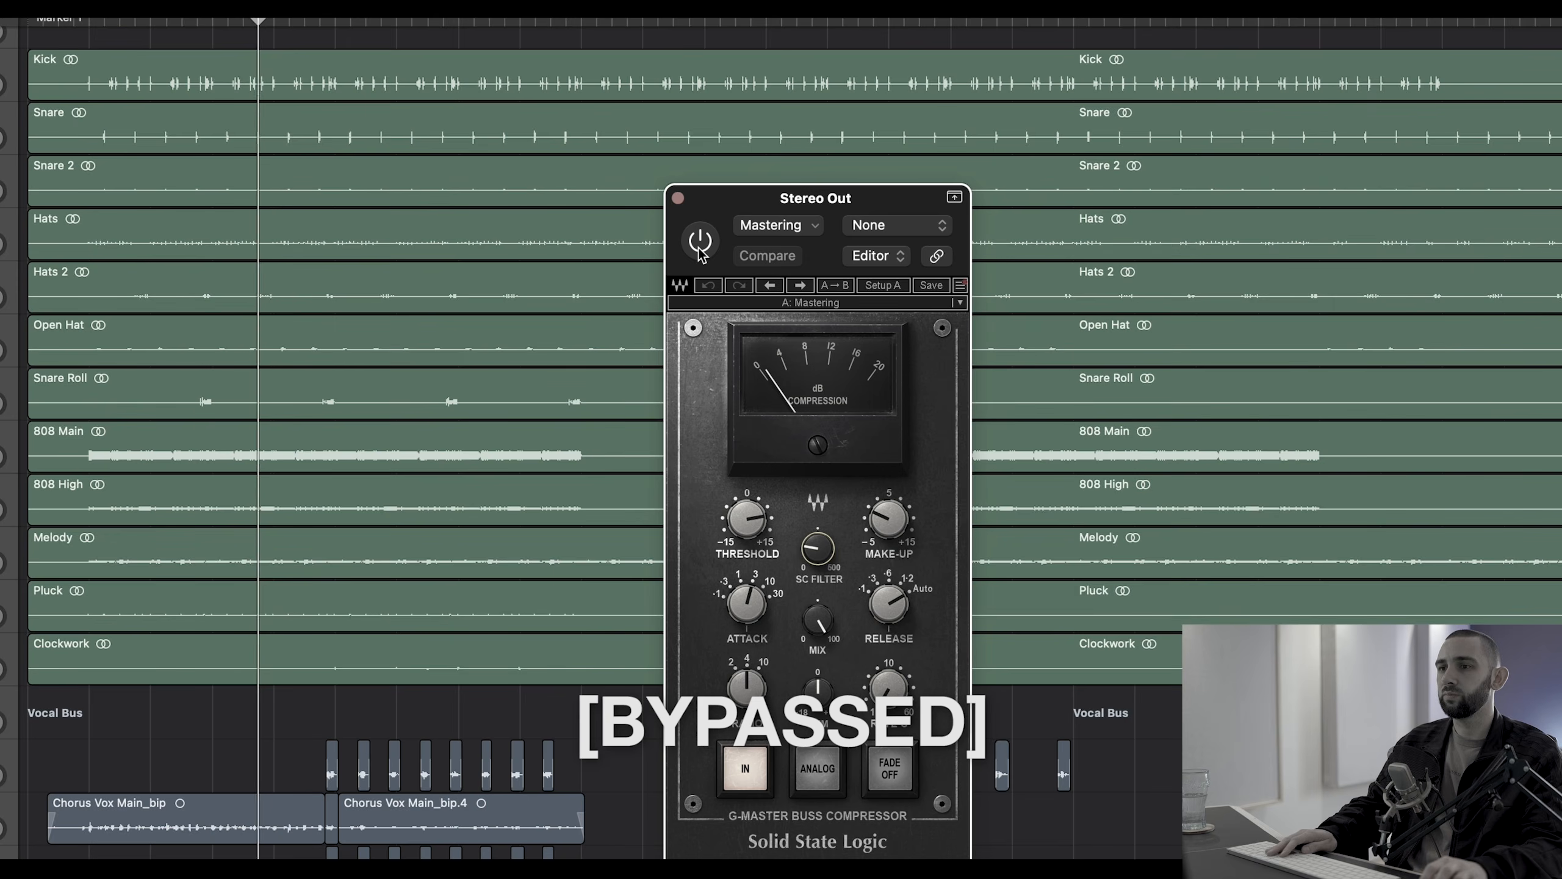
left_click(699, 249)
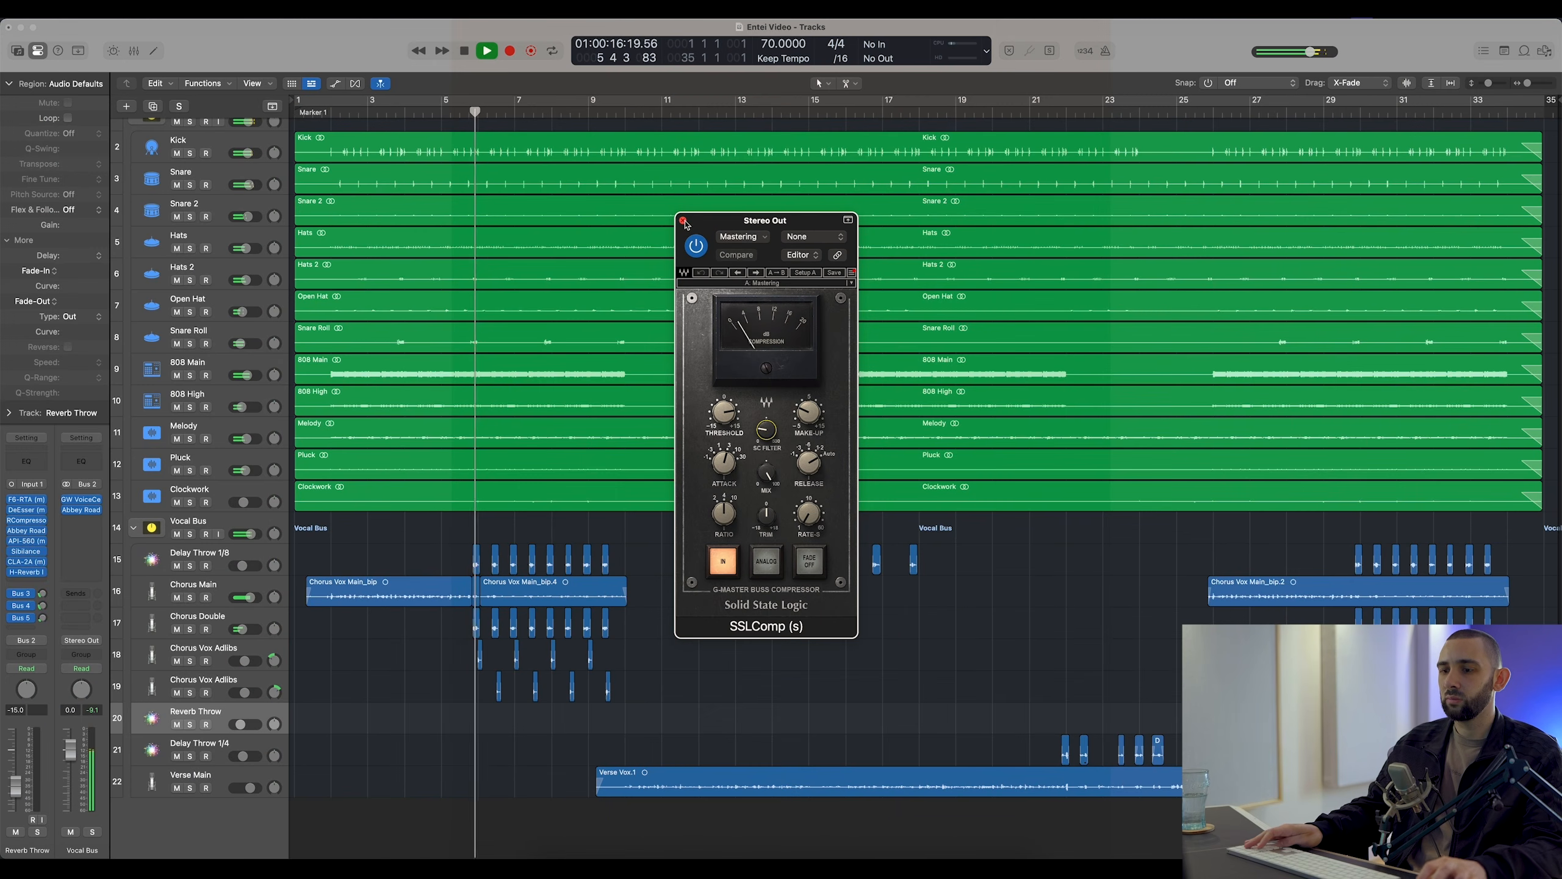
key("space")
Close the SSLComp window and open the IMPusher plug-in on the Stereo Out channel to review its controls
key("x")
left_click(683, 220)
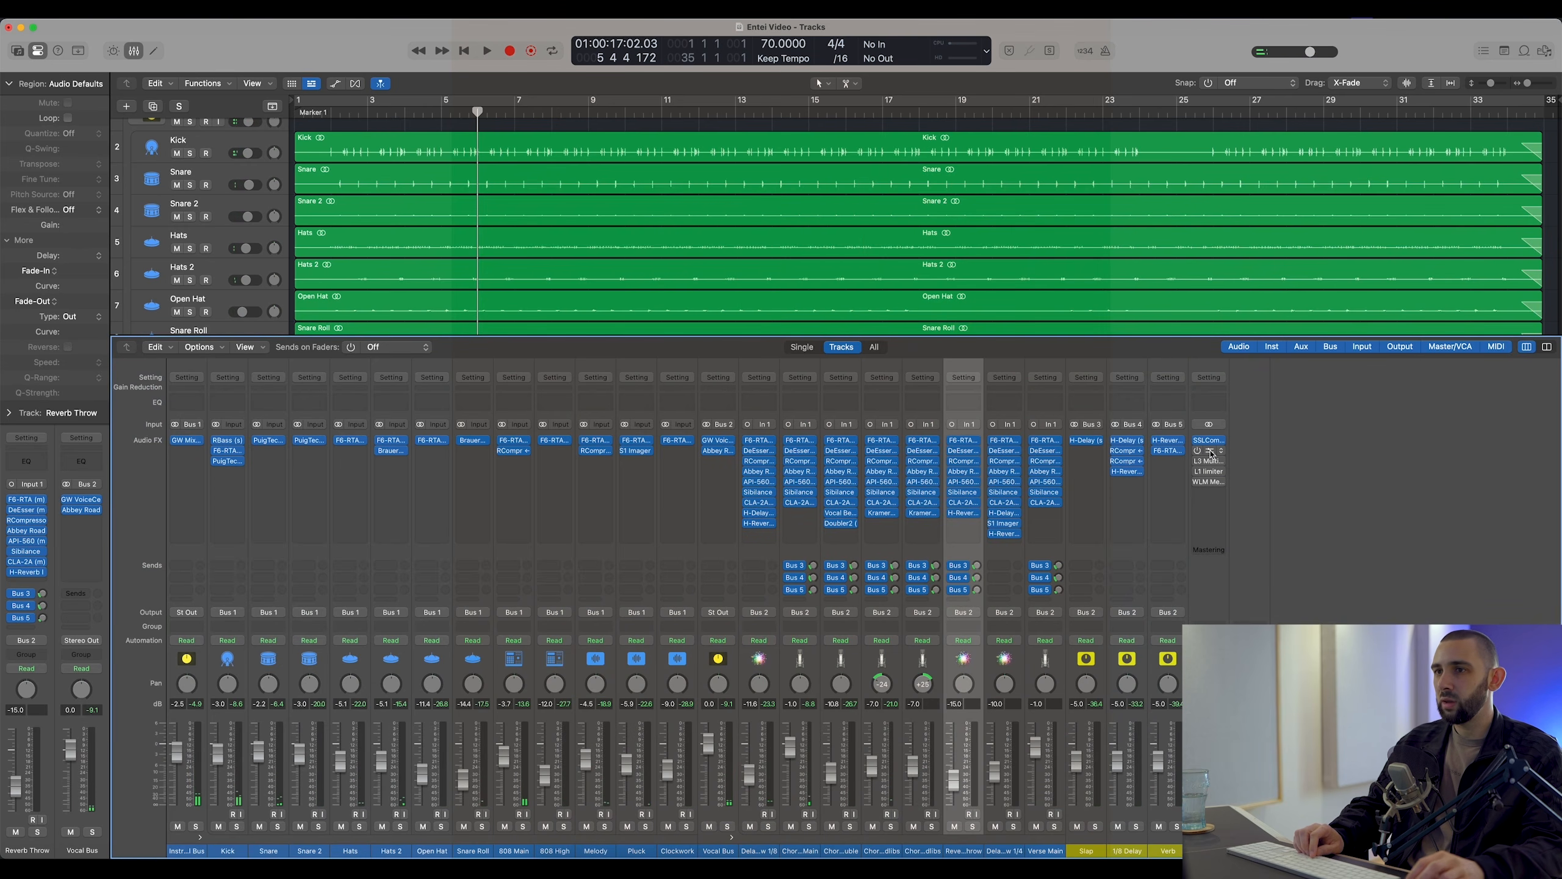
left_click(1209, 454)
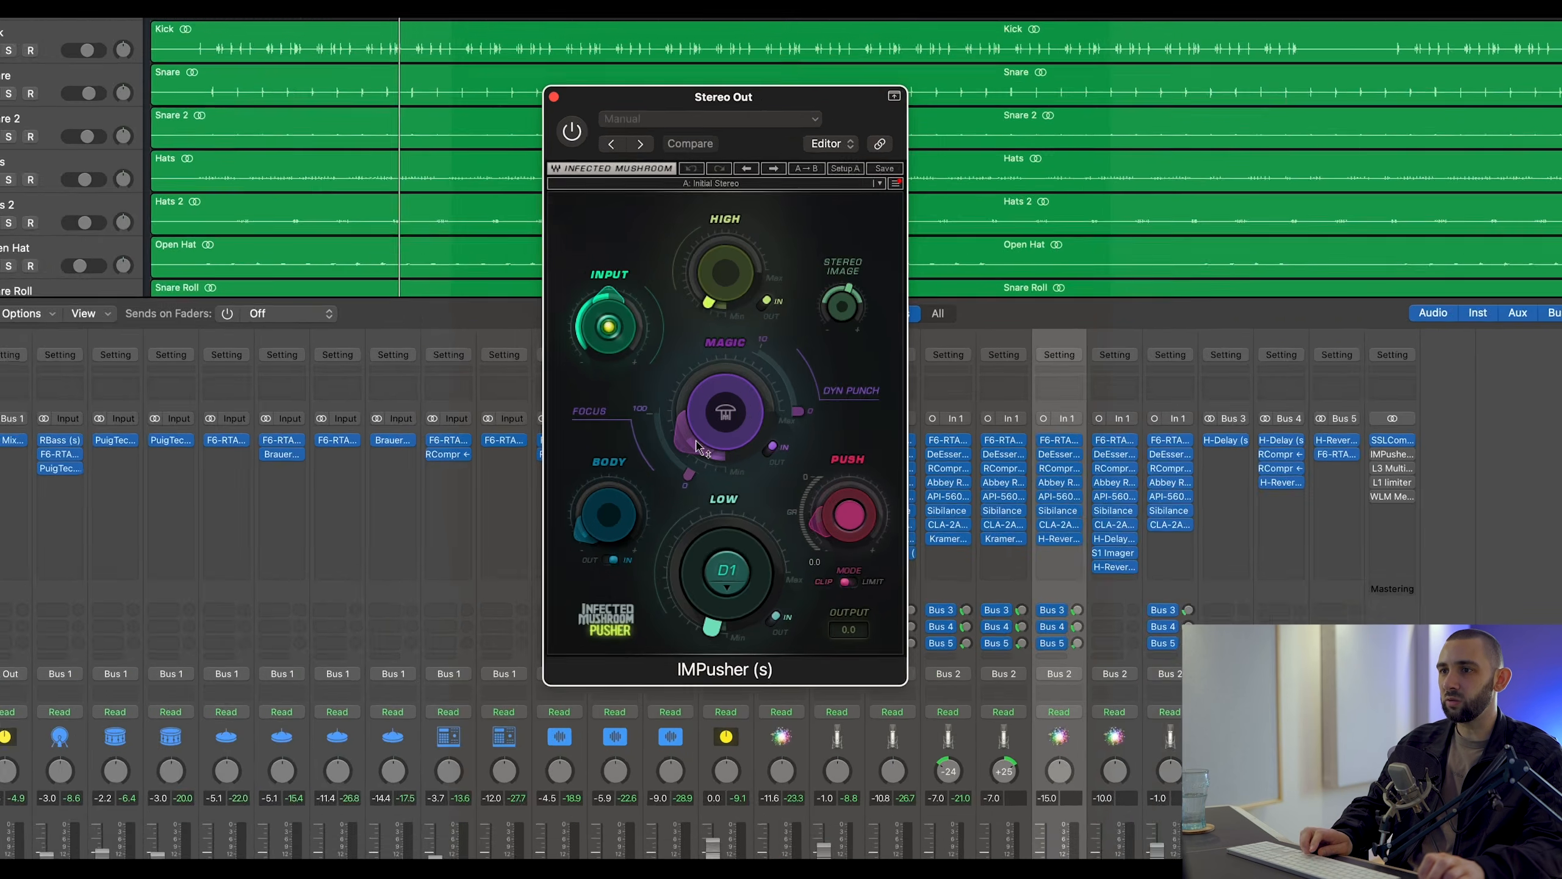
left_click_drag(696, 442, 694, 421)
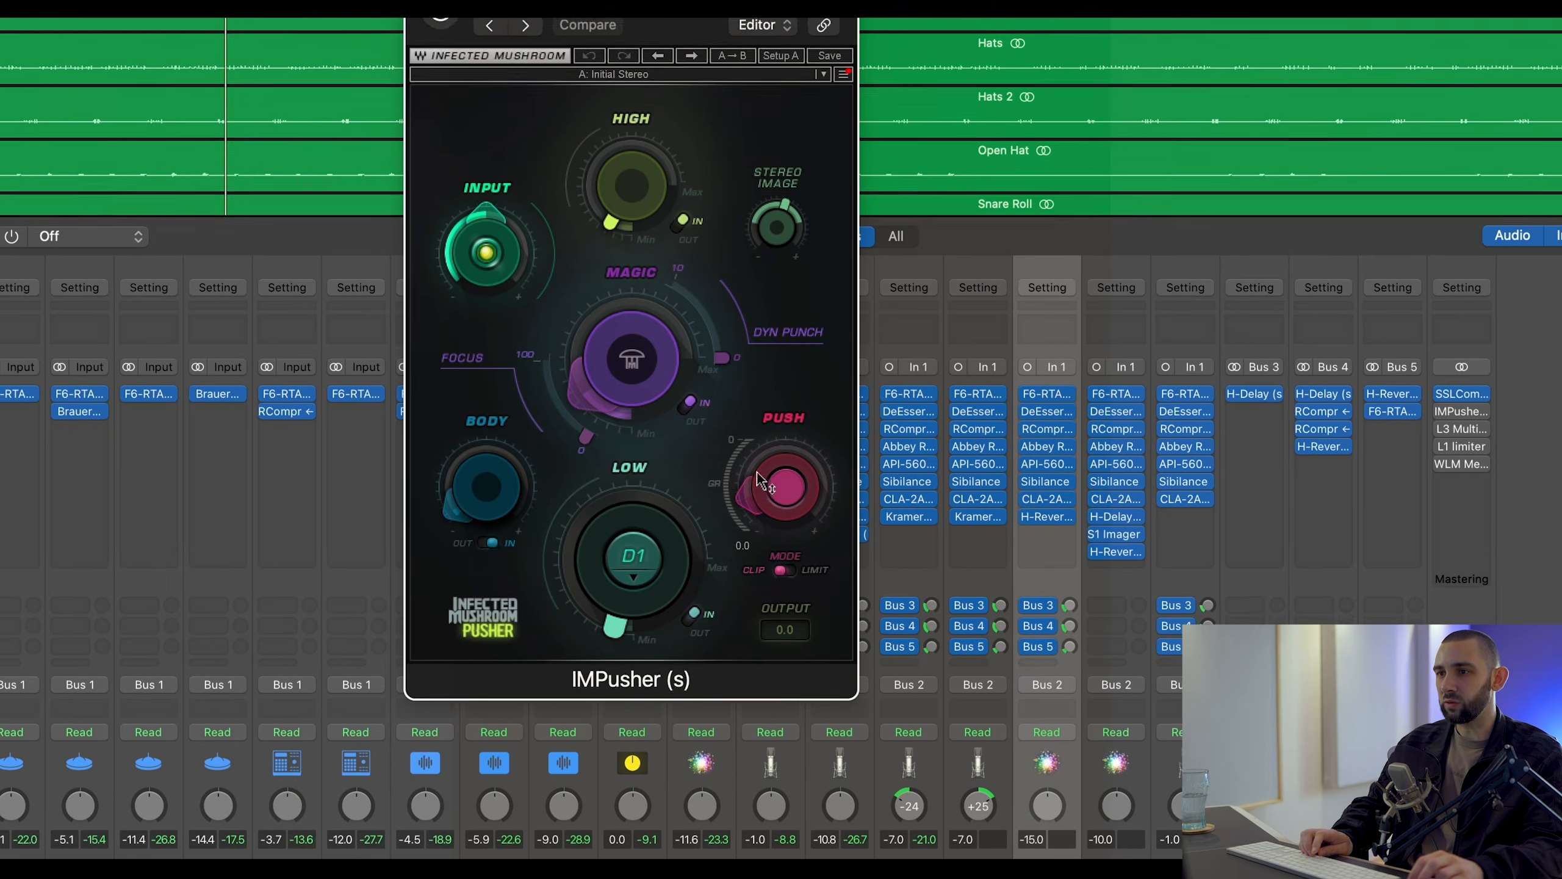
mouse_move(754, 481)
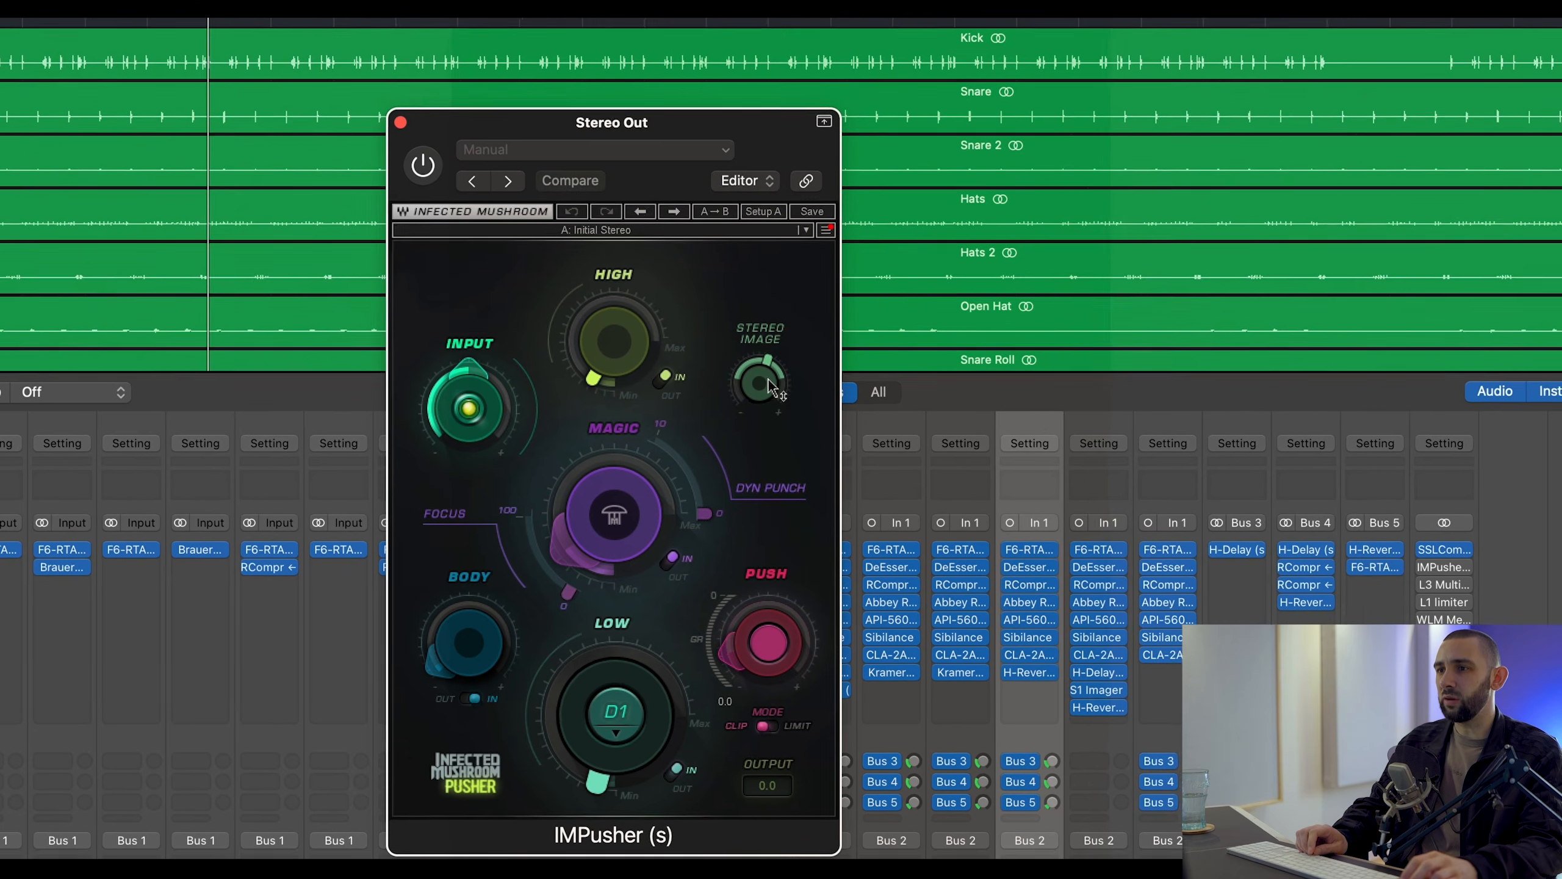
mouse_move(782, 219)
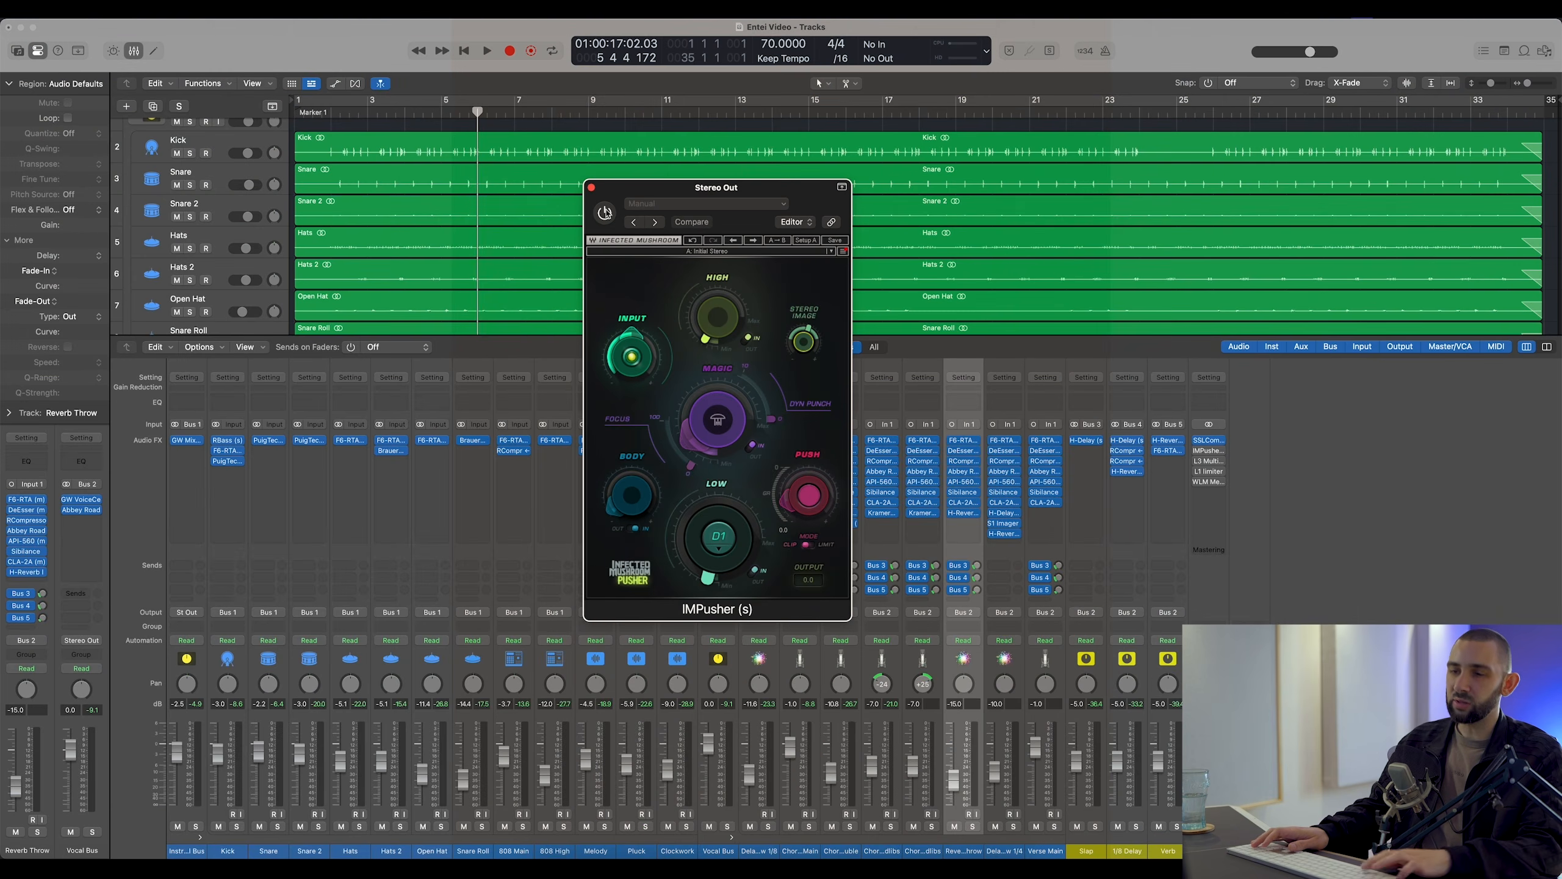
Play the song from just before bar 2, toggle the IMPusher bypass to compare, and finish with the plug-in enabled
key("x")
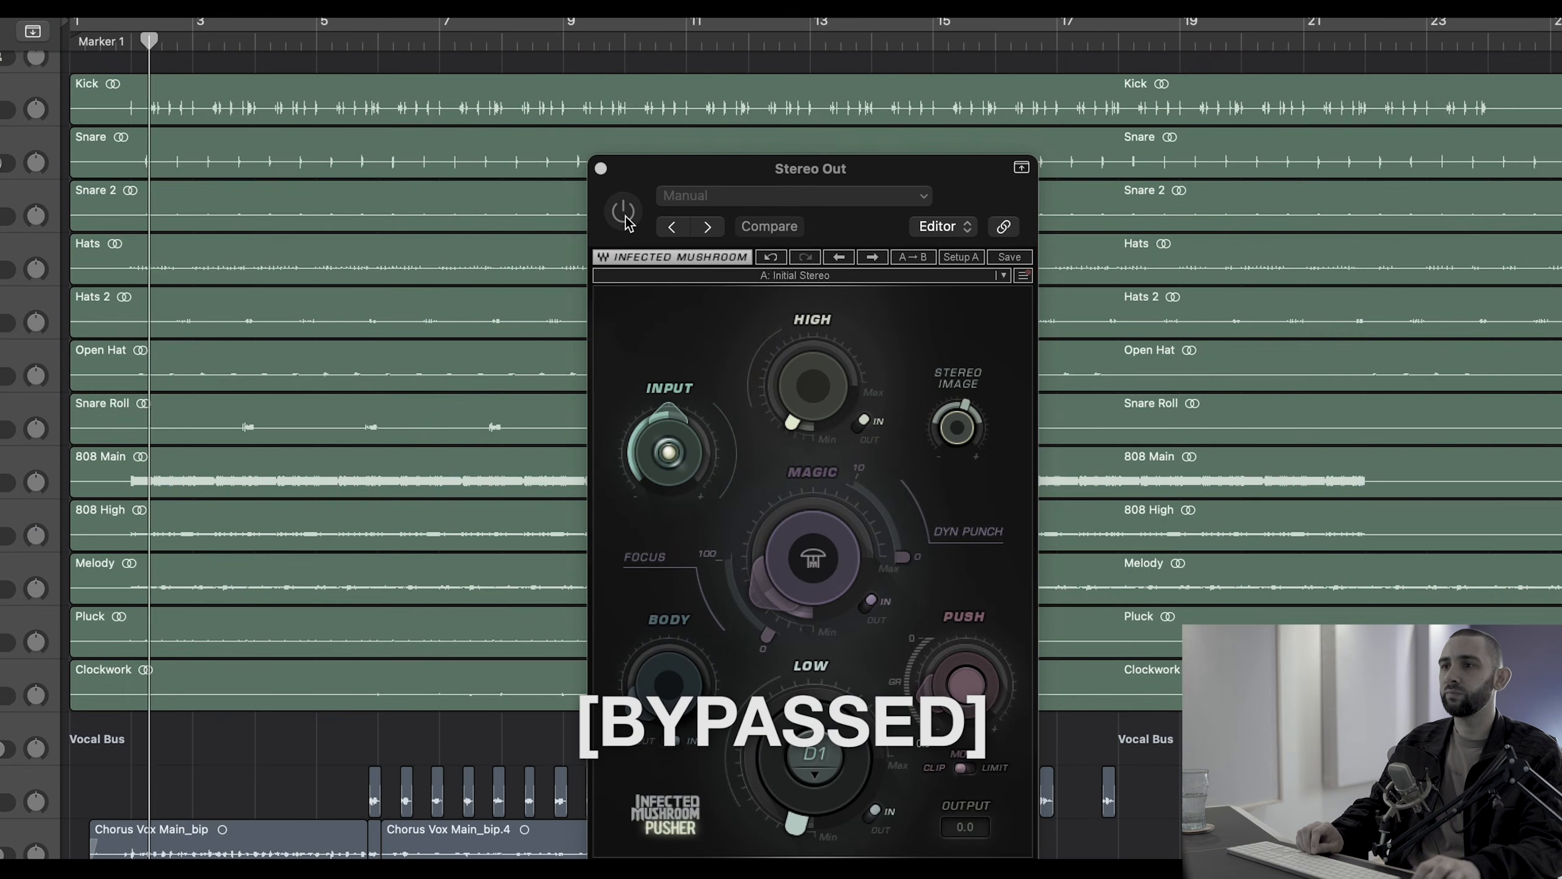
left_click(624, 216)
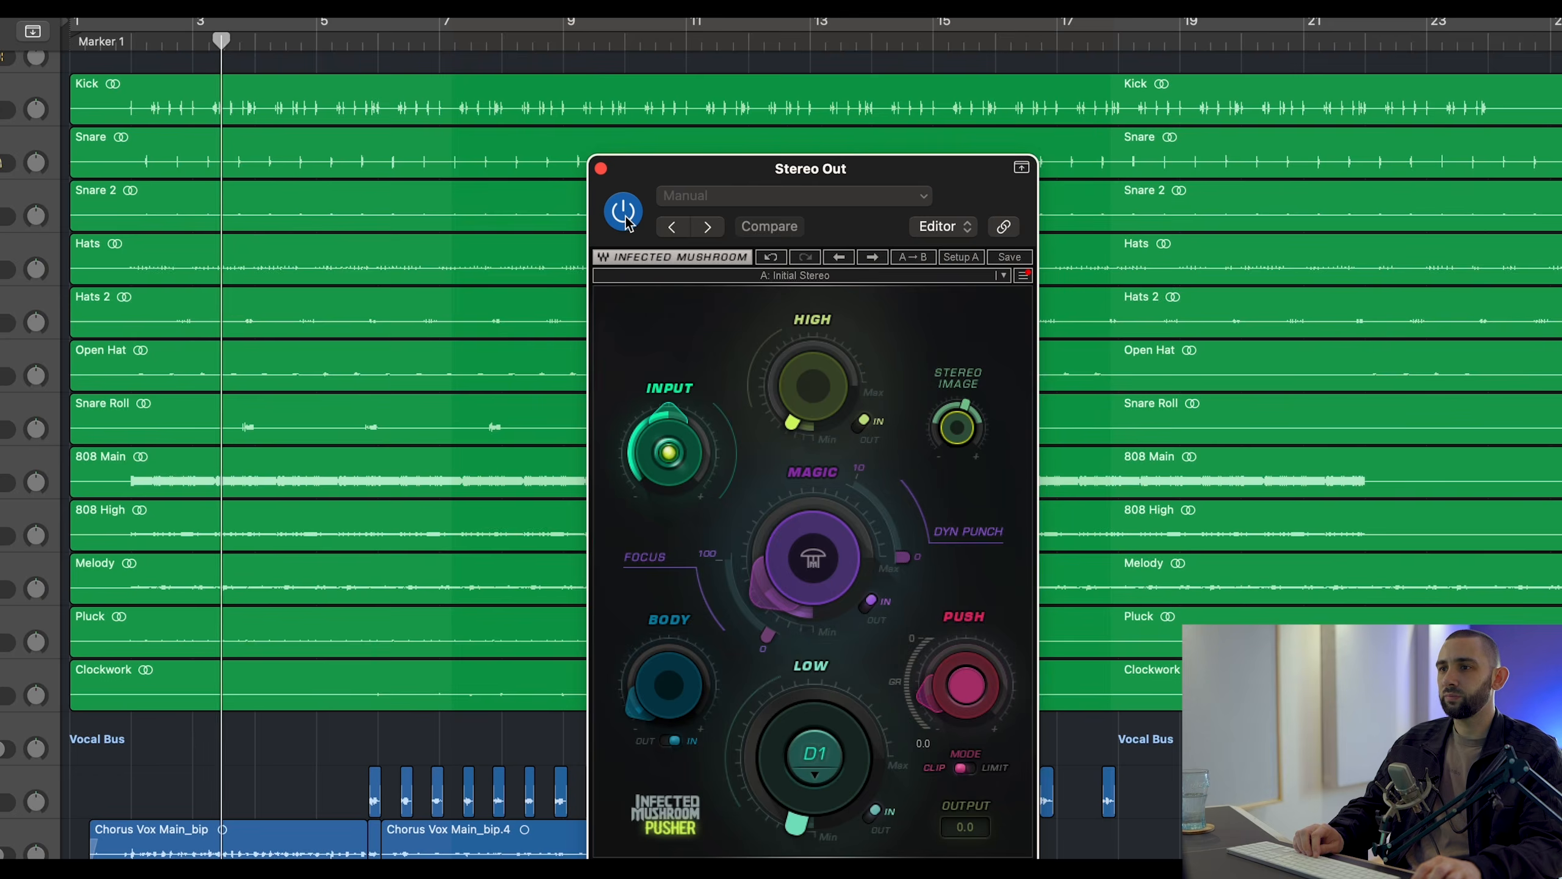
left_click(625, 217)
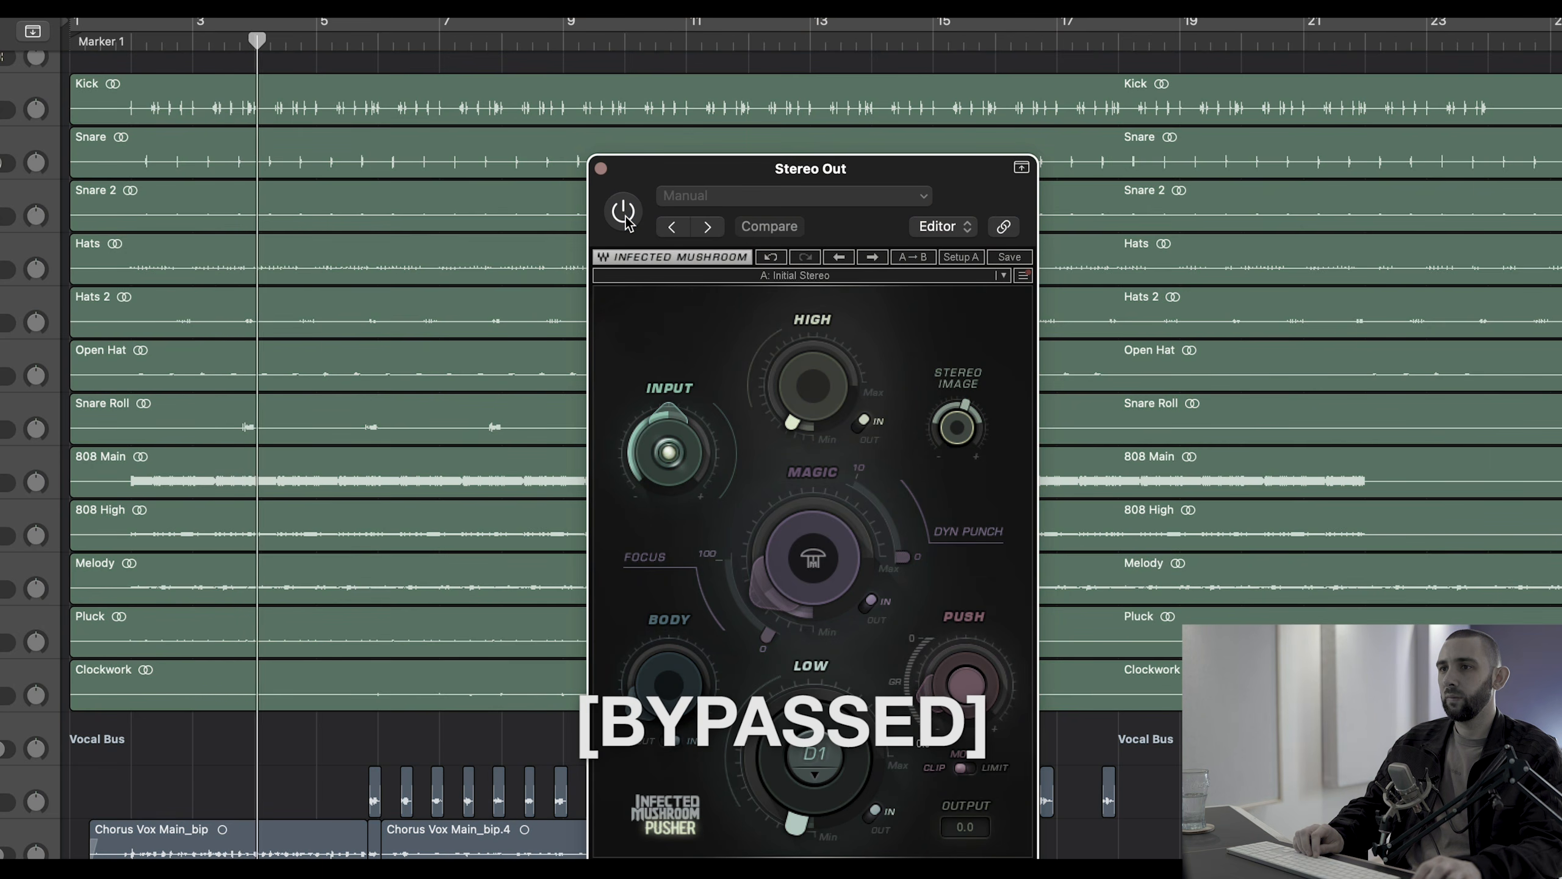
left_click(625, 216)
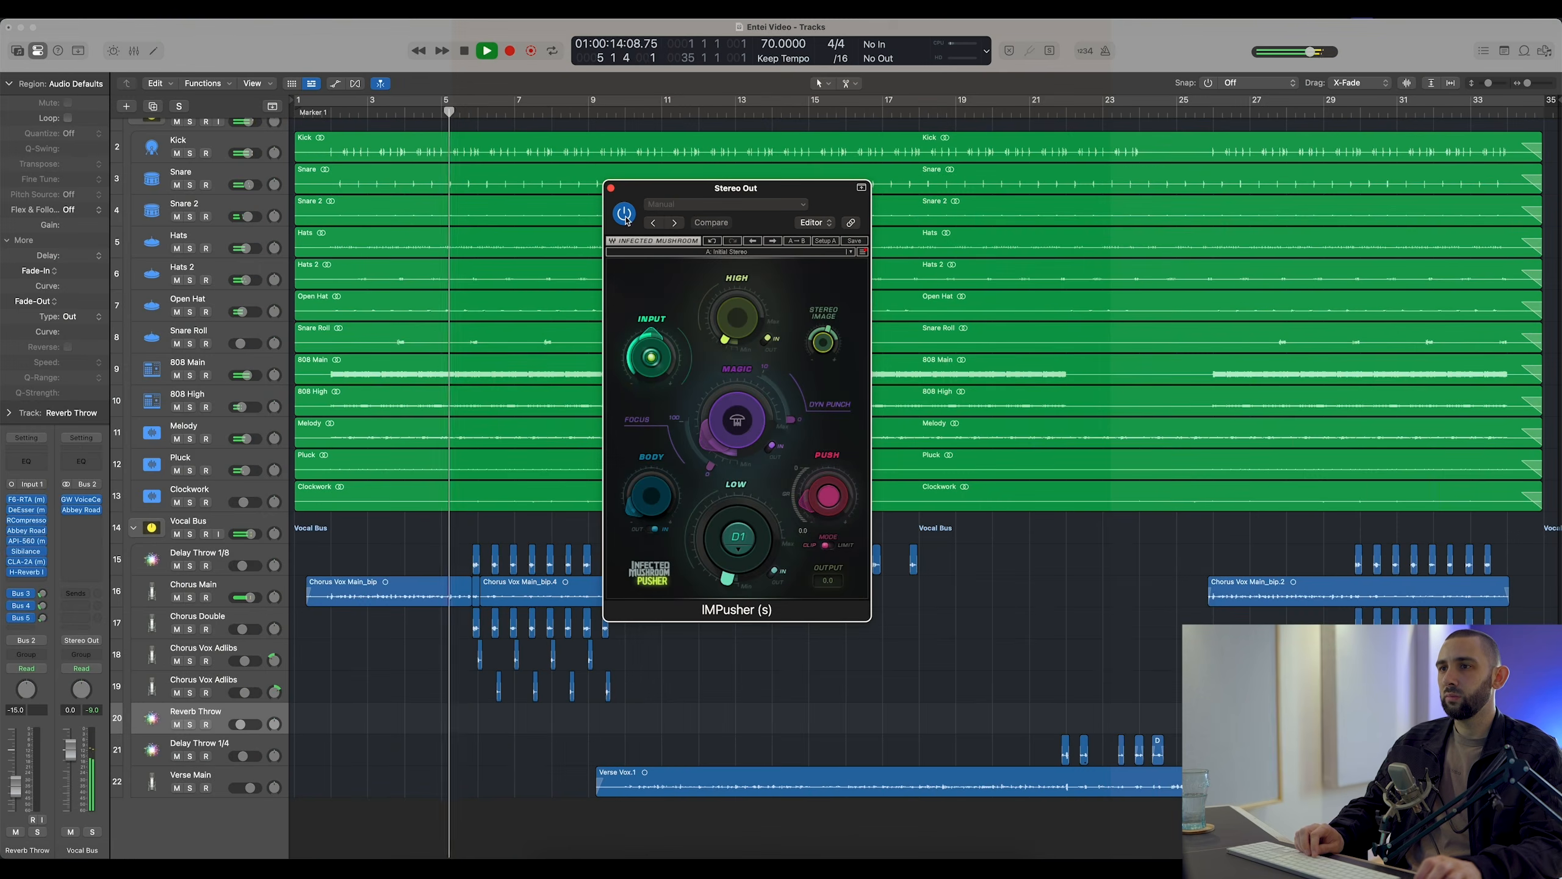
Copy the current IMPusher setting and try different Push, Stereo Image, Magic and Low amounts during playback
left_click(692, 206)
left_click(648, 355)
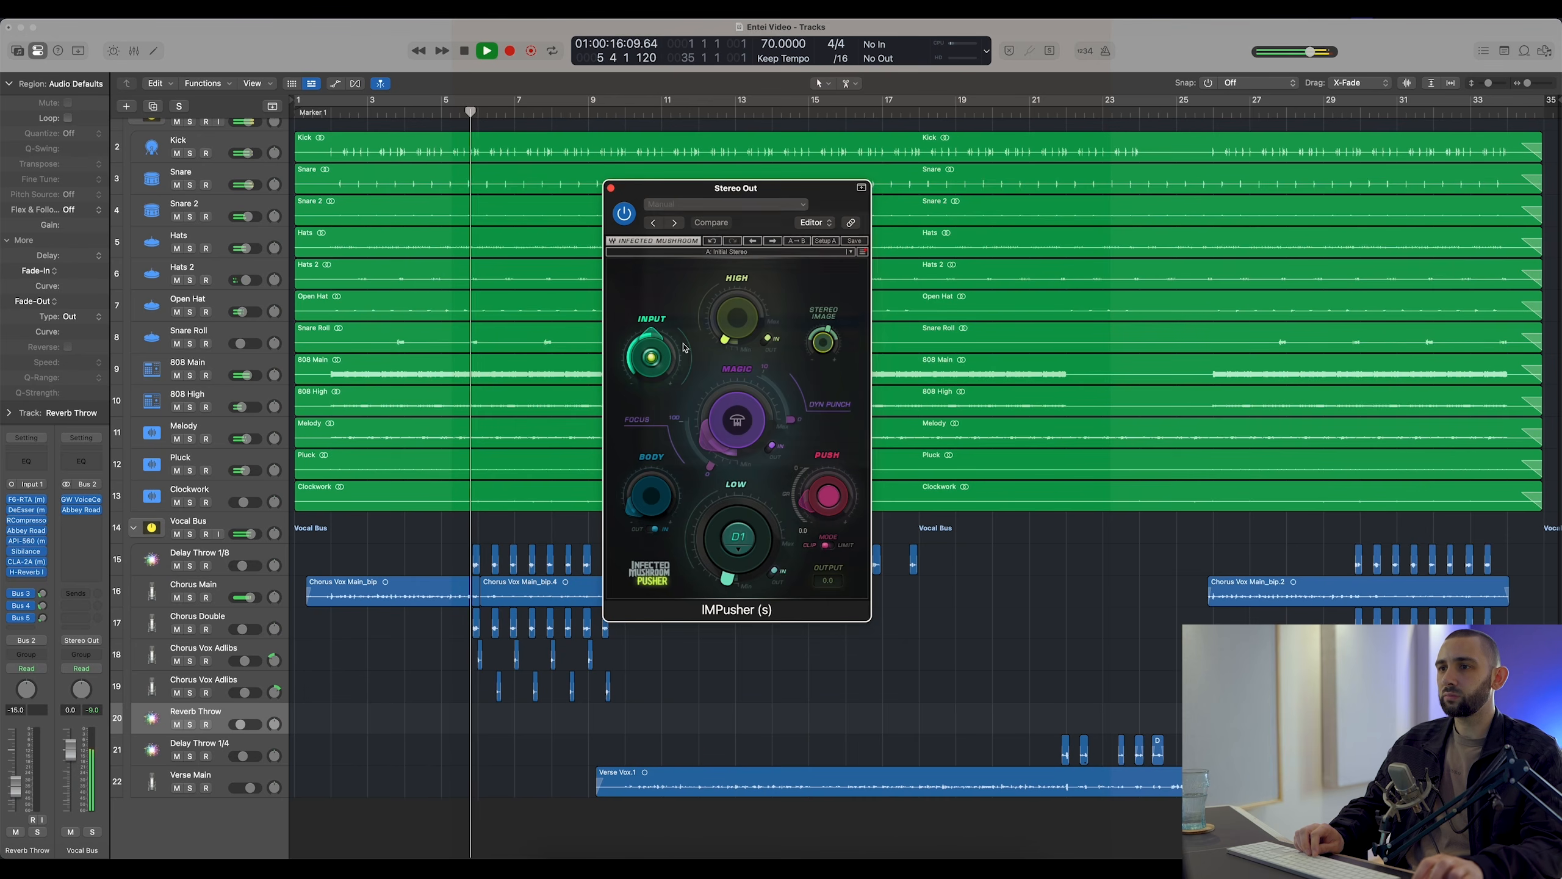
mouse_move(817, 500)
left_mouse_down()
mouse_move(824, 352)
mouse_move(817, 496)
left_mouse_up()
left_click_drag(819, 341, 819, 405)
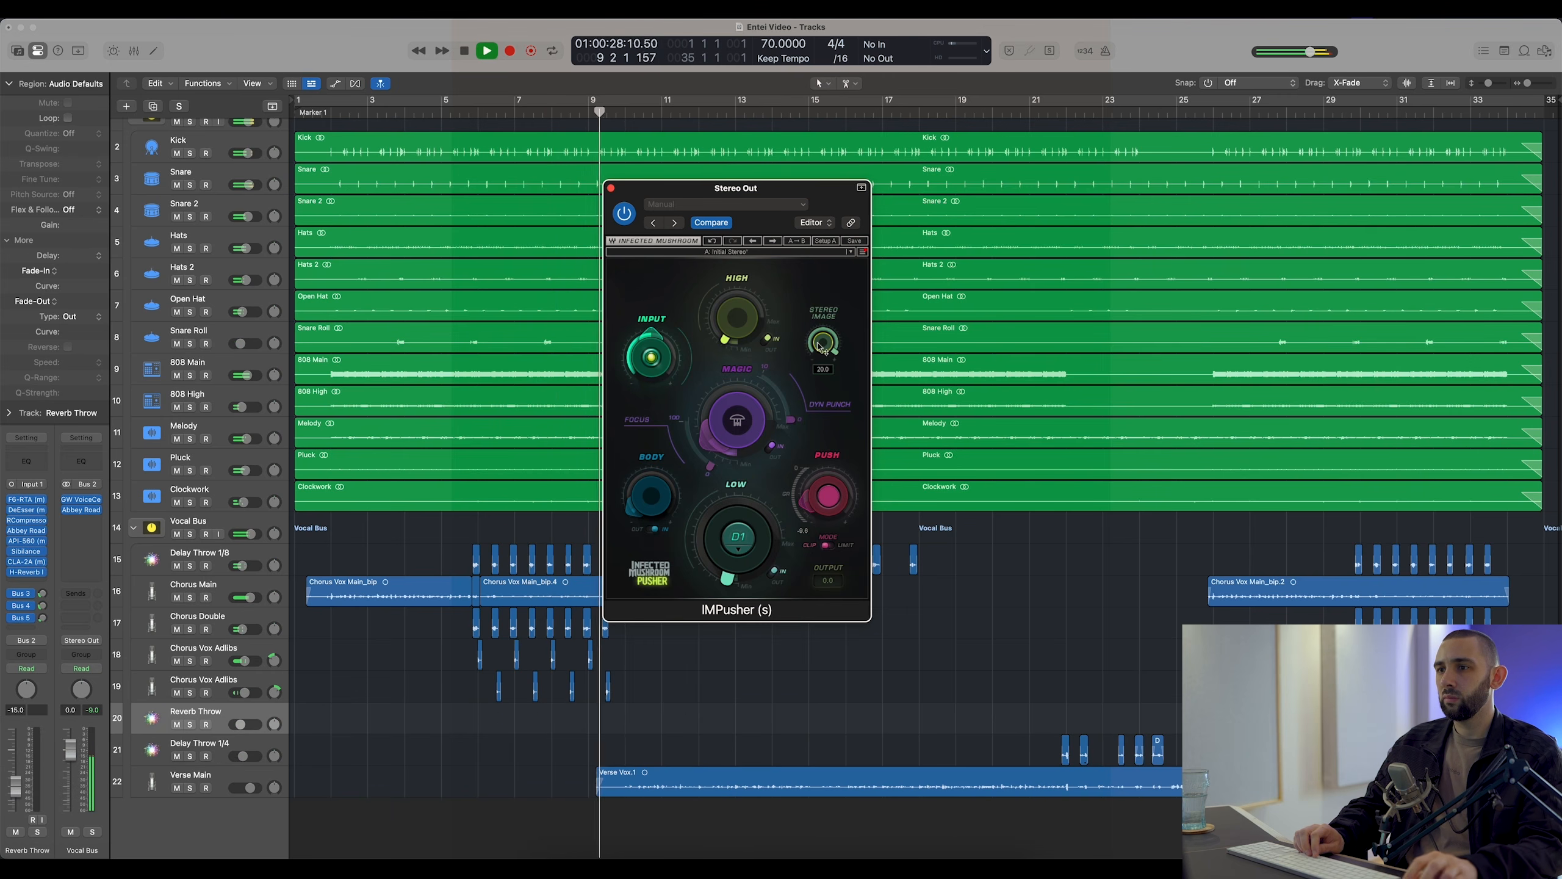
mouse_move(729, 428)
left_mouse_down()
mouse_move(763, 197)
mouse_move(732, 417)
left_mouse_up()
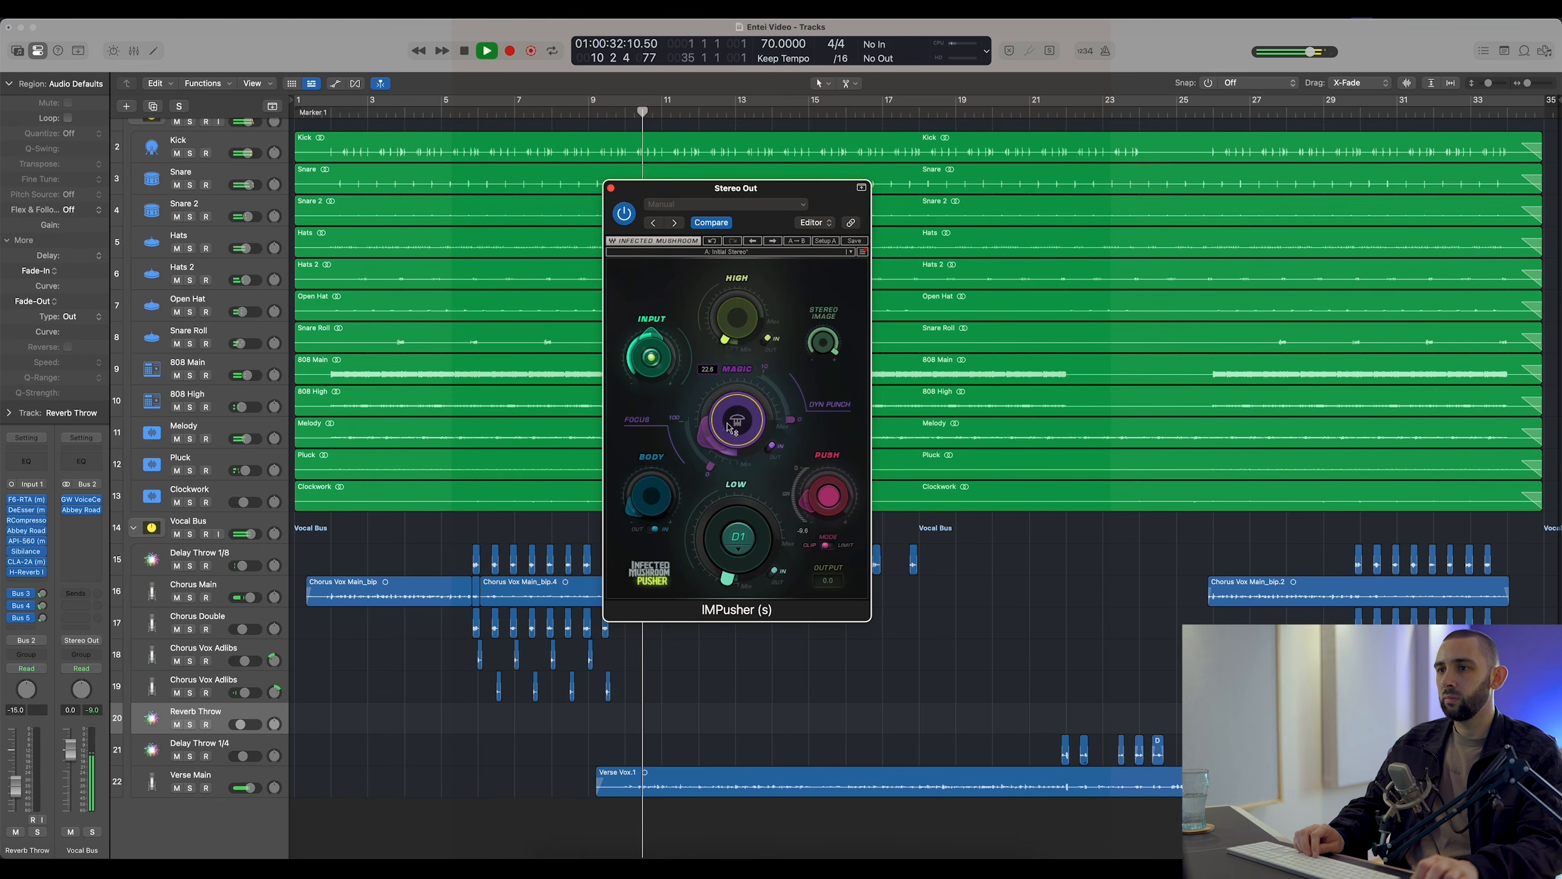
left_click_drag(728, 541, 735, 489)
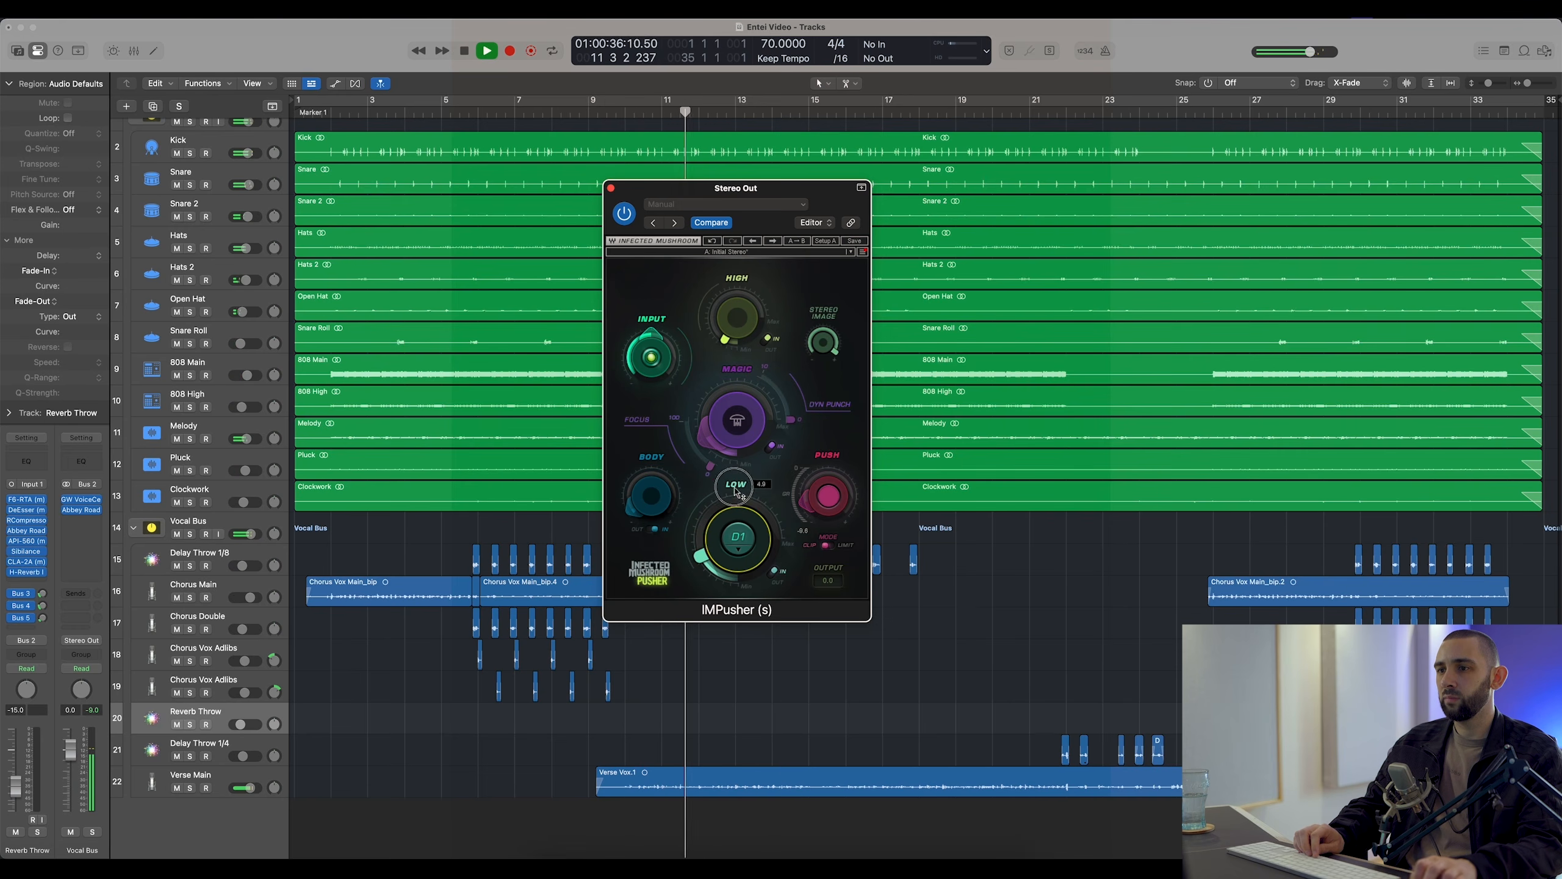
Restore the IMPusher controls by pasting the copied setting, and stop playback
left_click(672, 208)
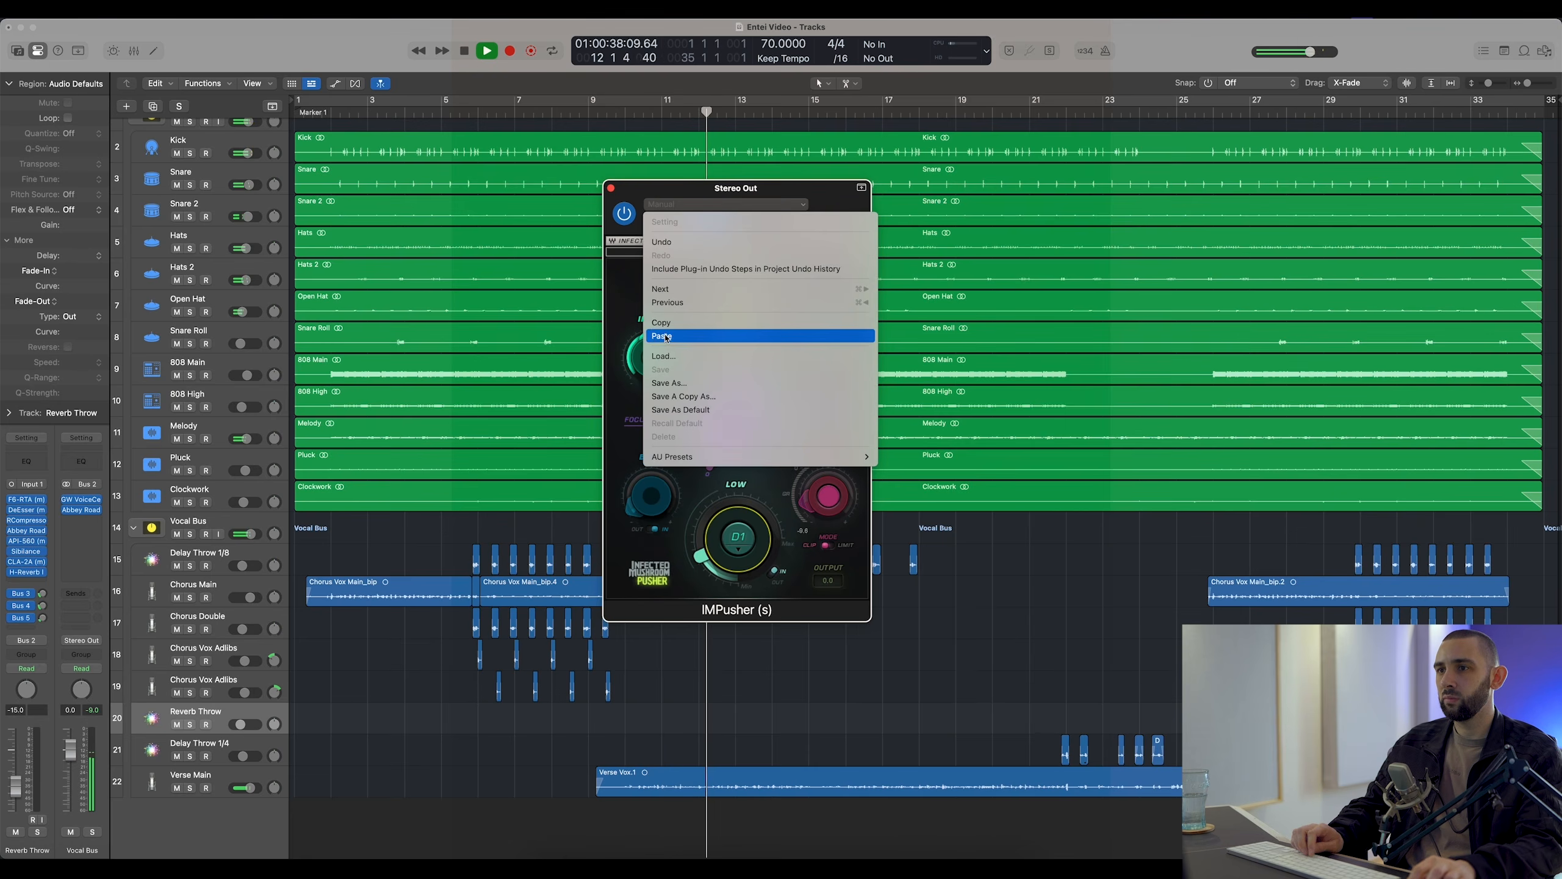
left_click(663, 337)
key("space")
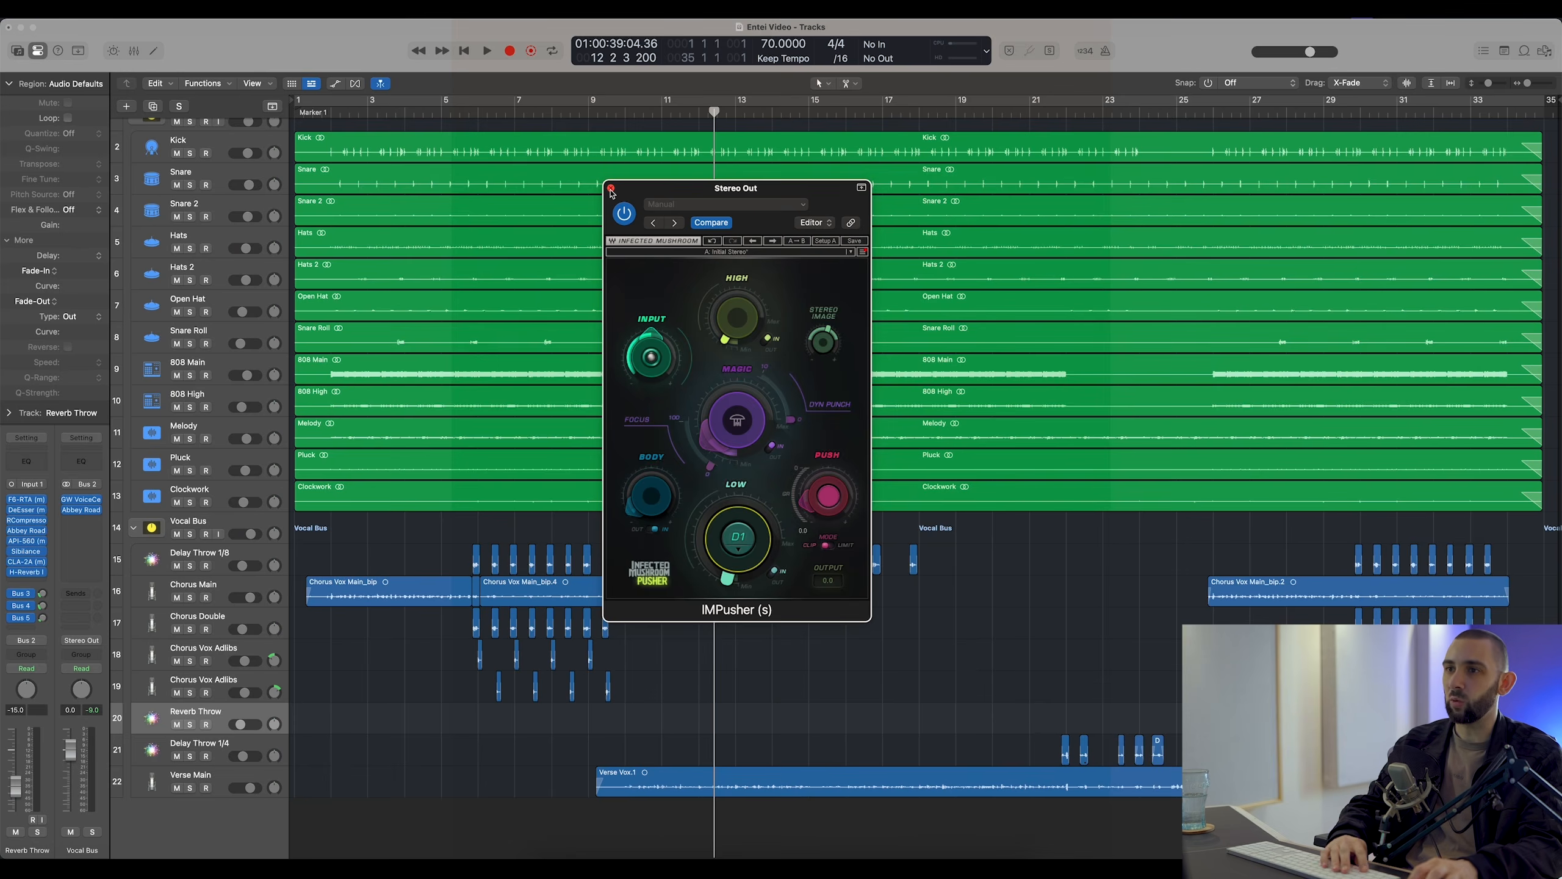
Close the IMPusher window and open the L3 MultiMaximizer, enabled, on the Stereo Out channel with the mixer shown
left_click(611, 189)
key("x")
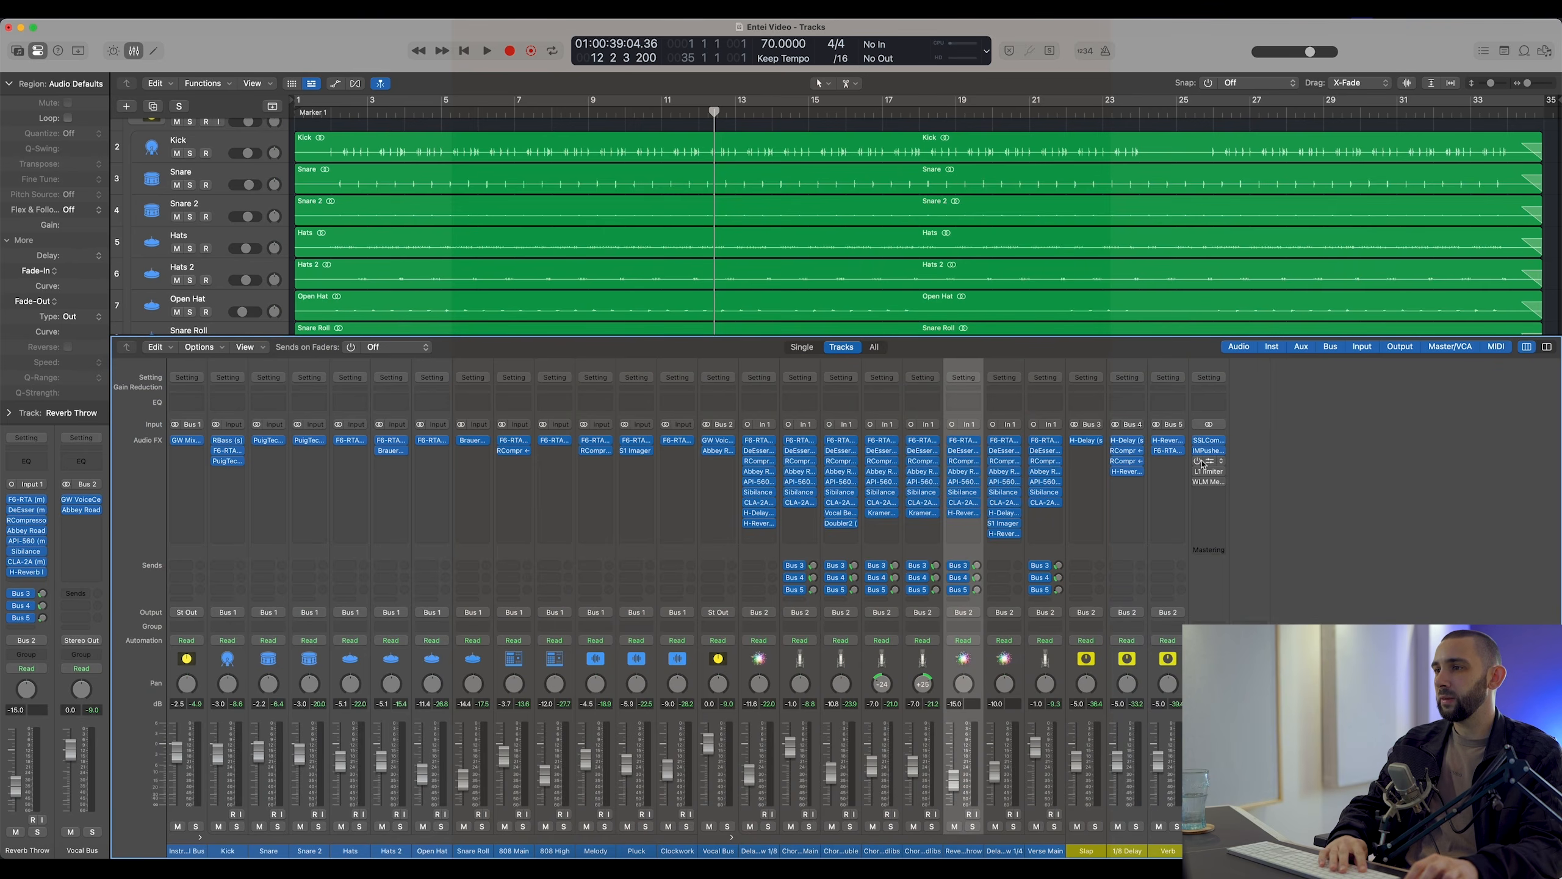
left_click(1207, 463)
key("x")
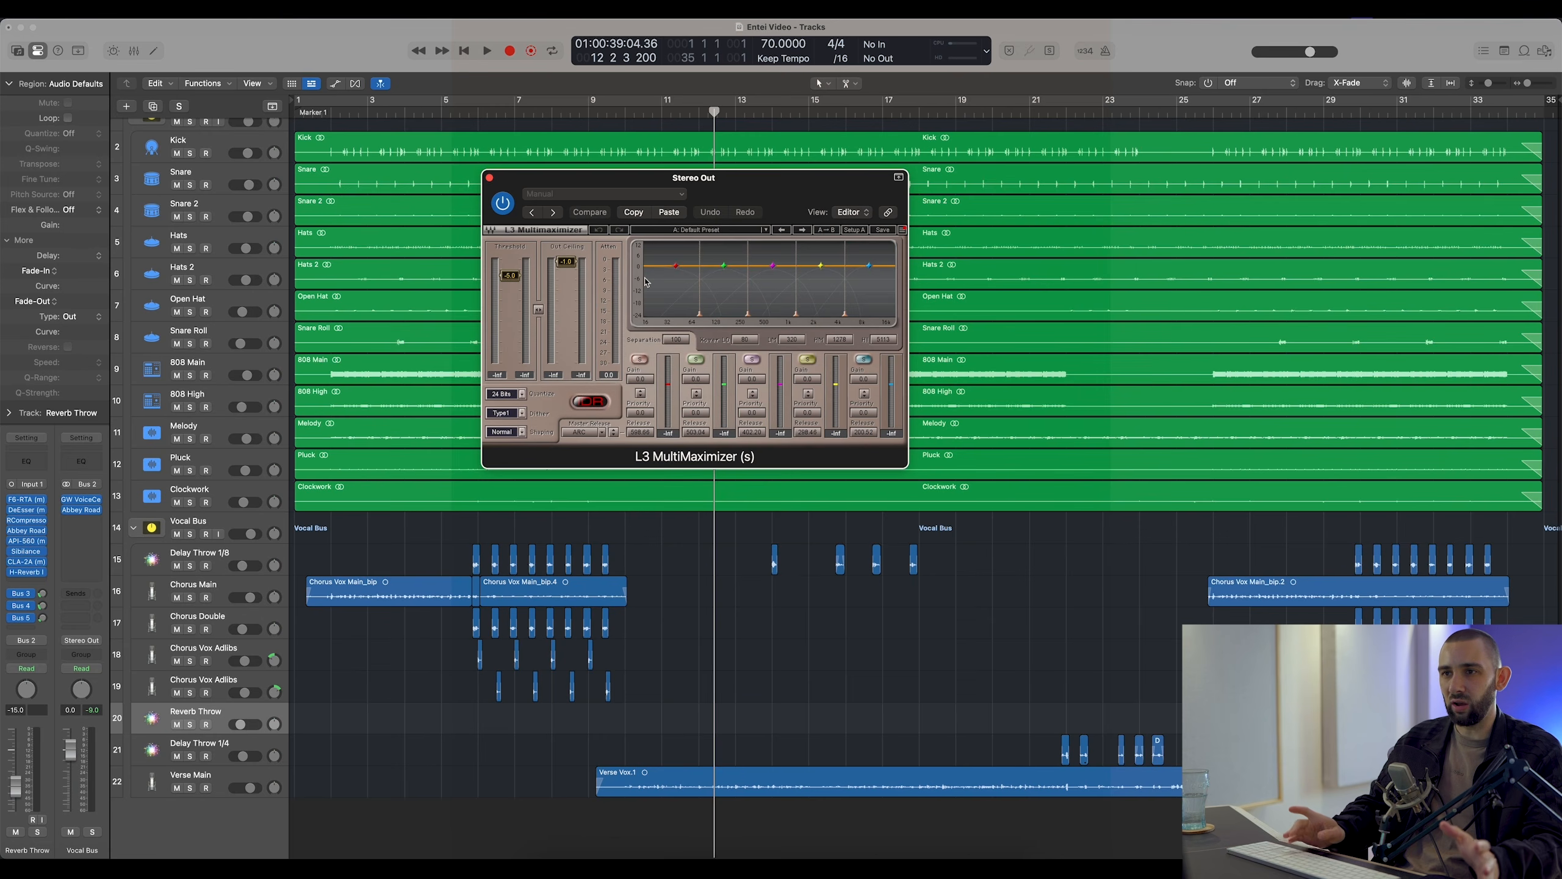
key("x")
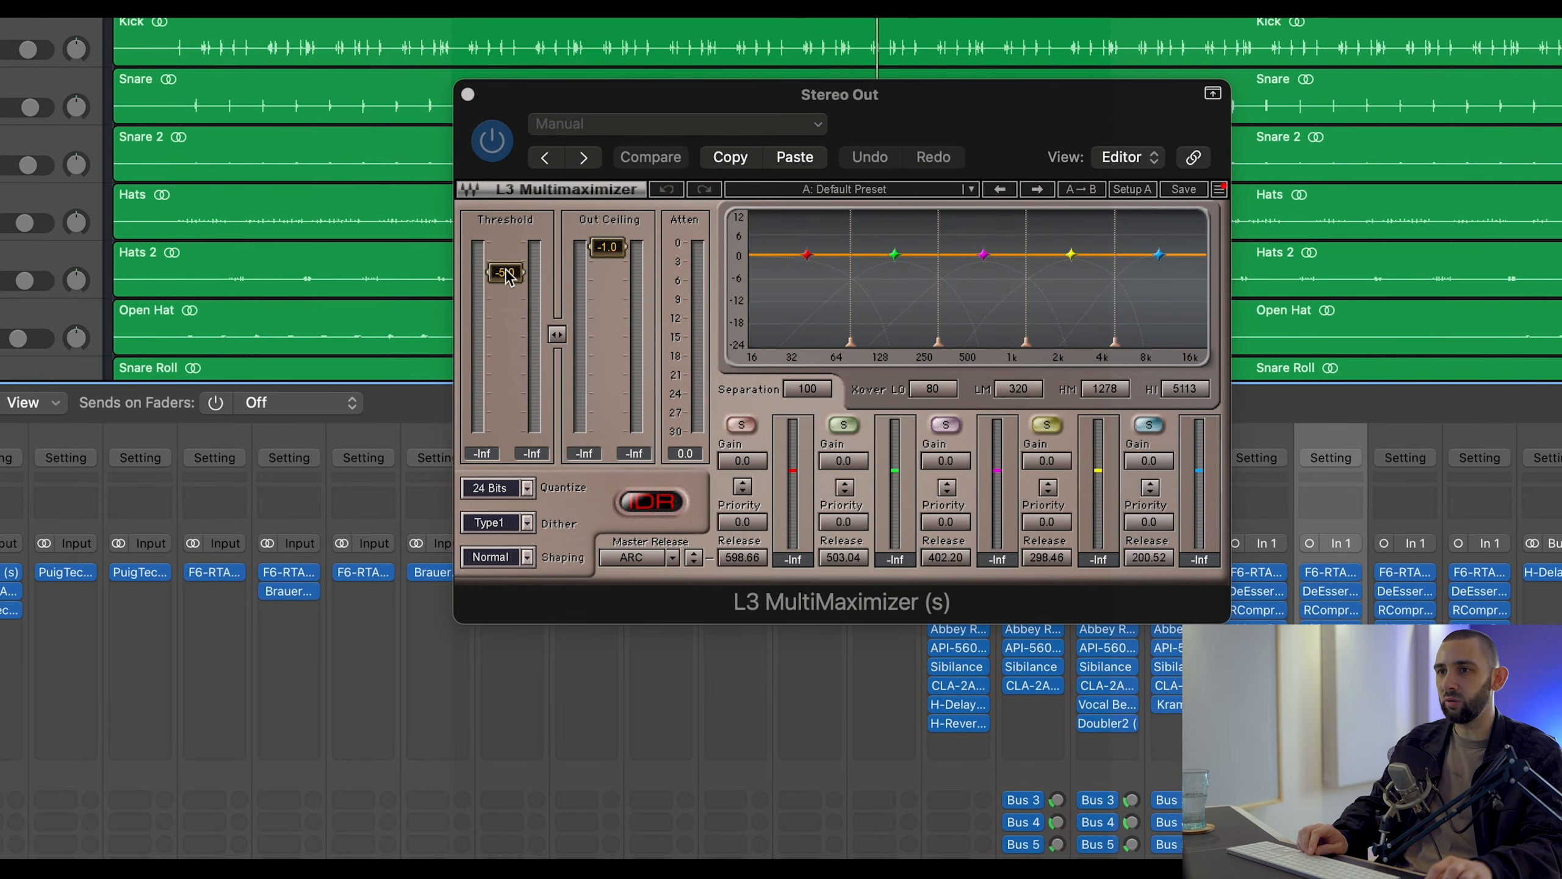
left_click(523, 297)
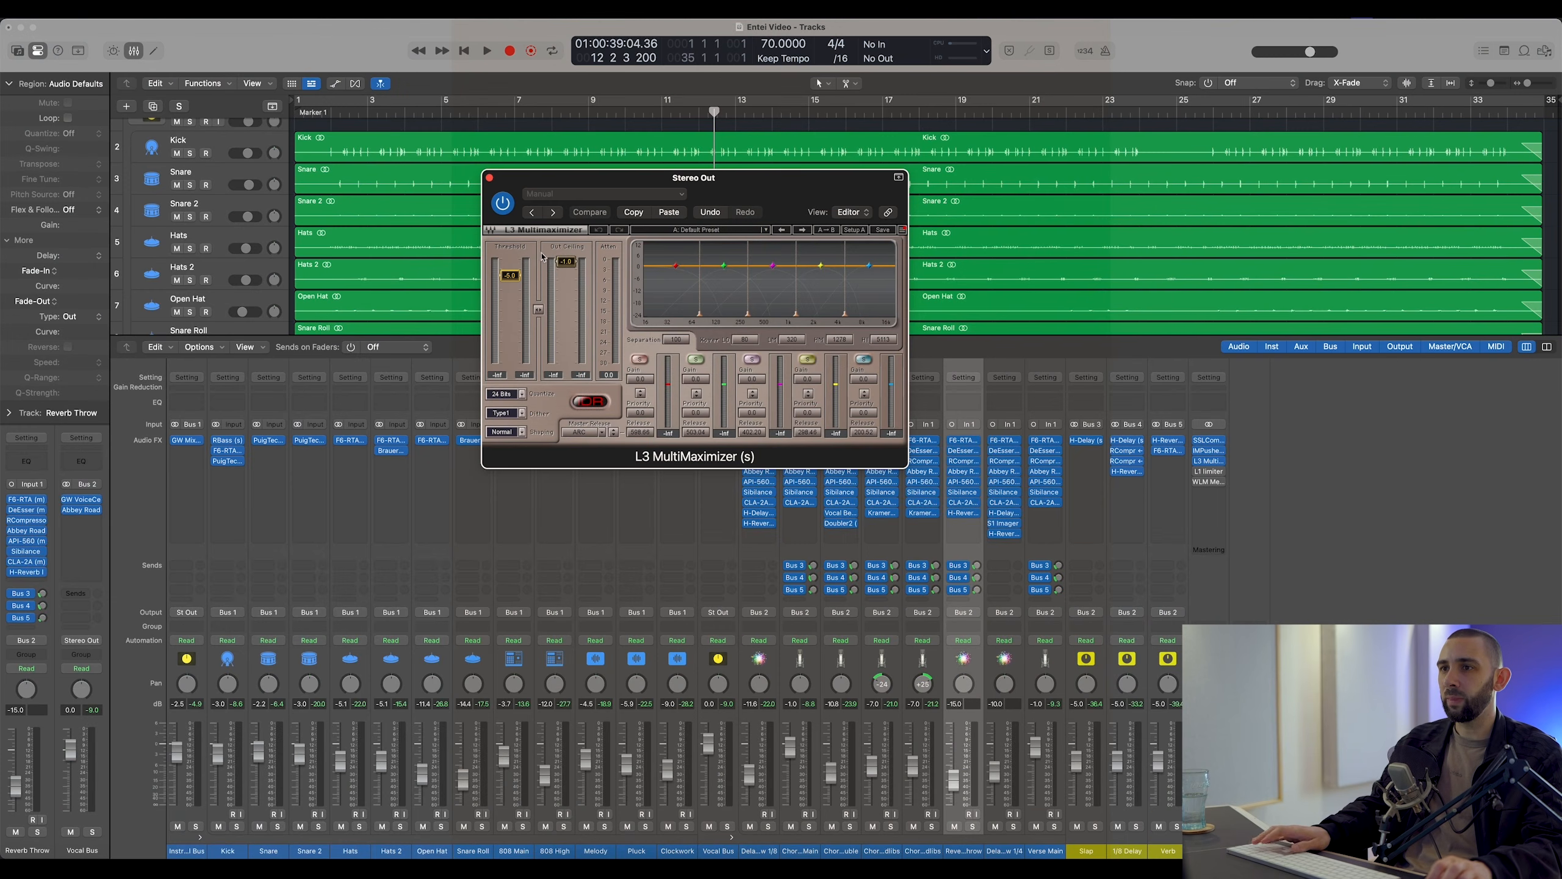
Play the mix and compare it with the L3 MultiMaximizer bypassed and enabled
key("space")
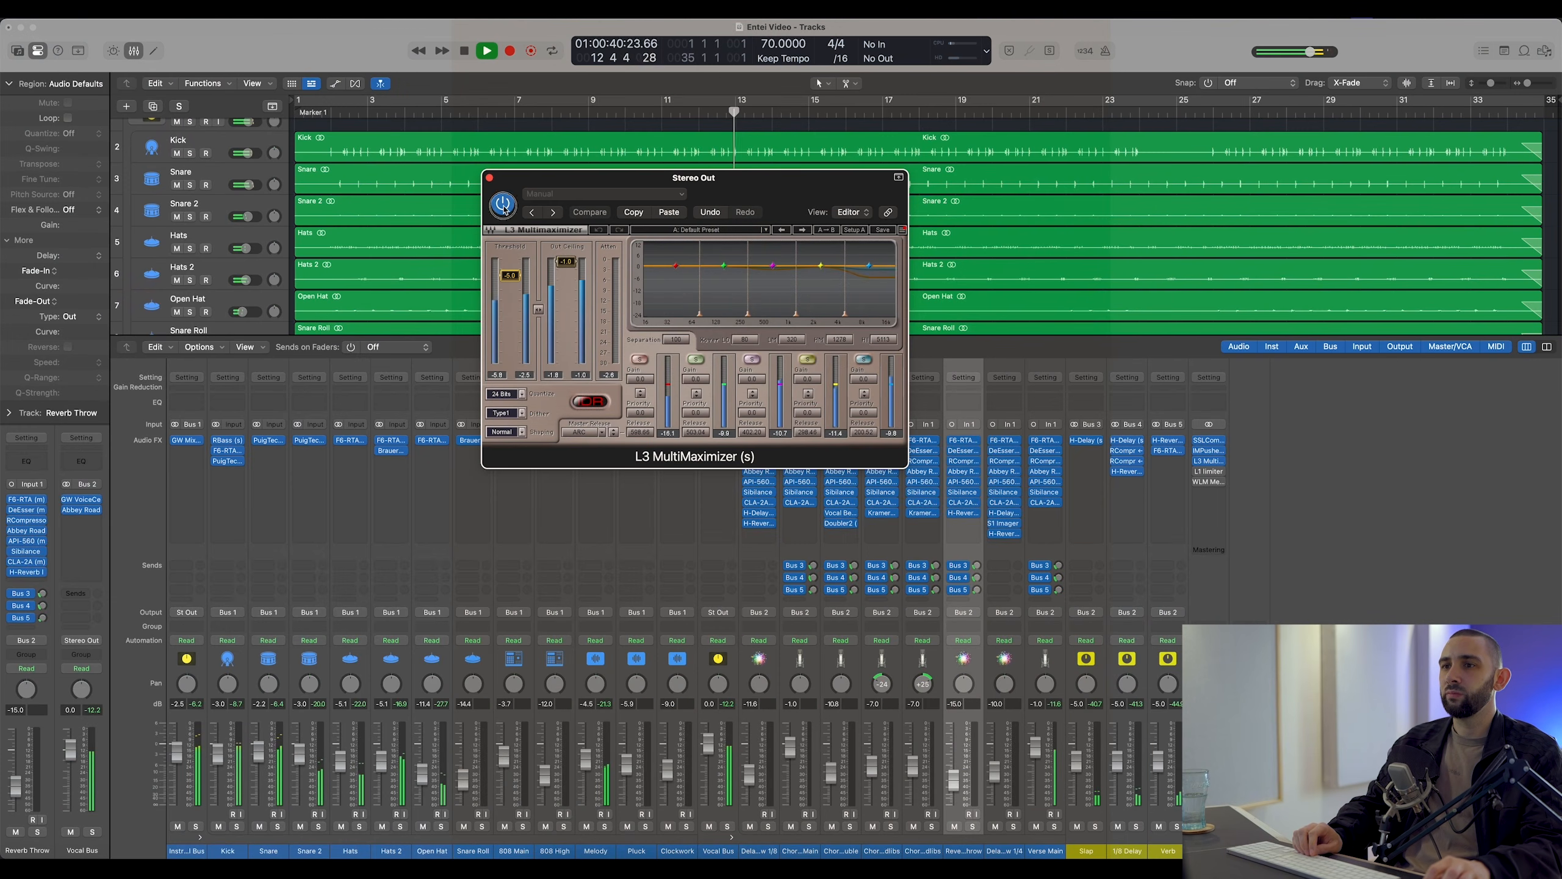
left_click(502, 204)
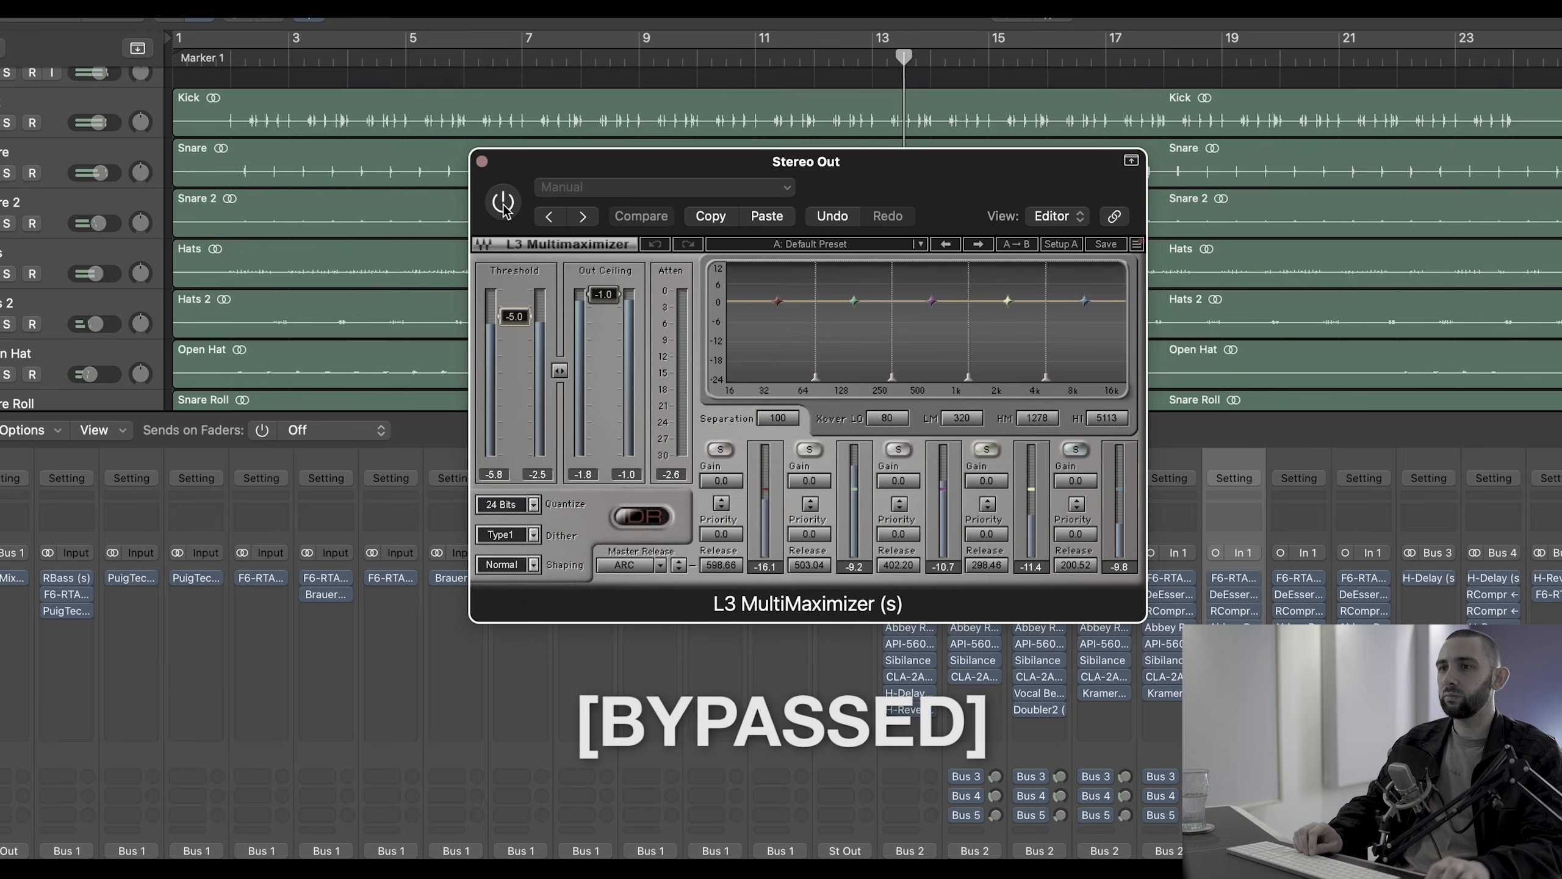
left_click(503, 204)
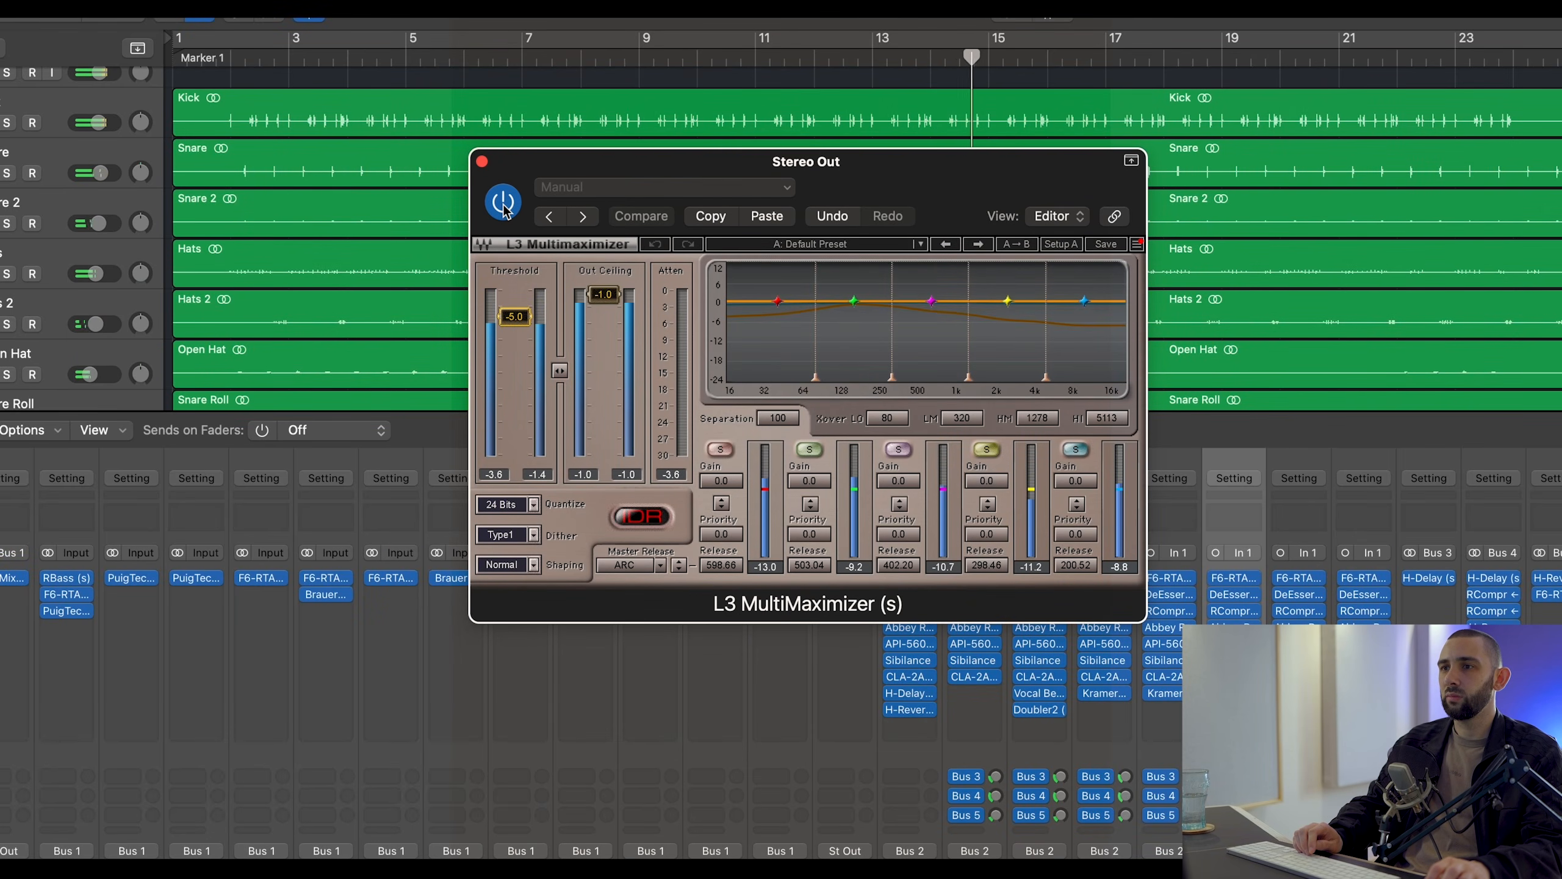
left_click(502, 204)
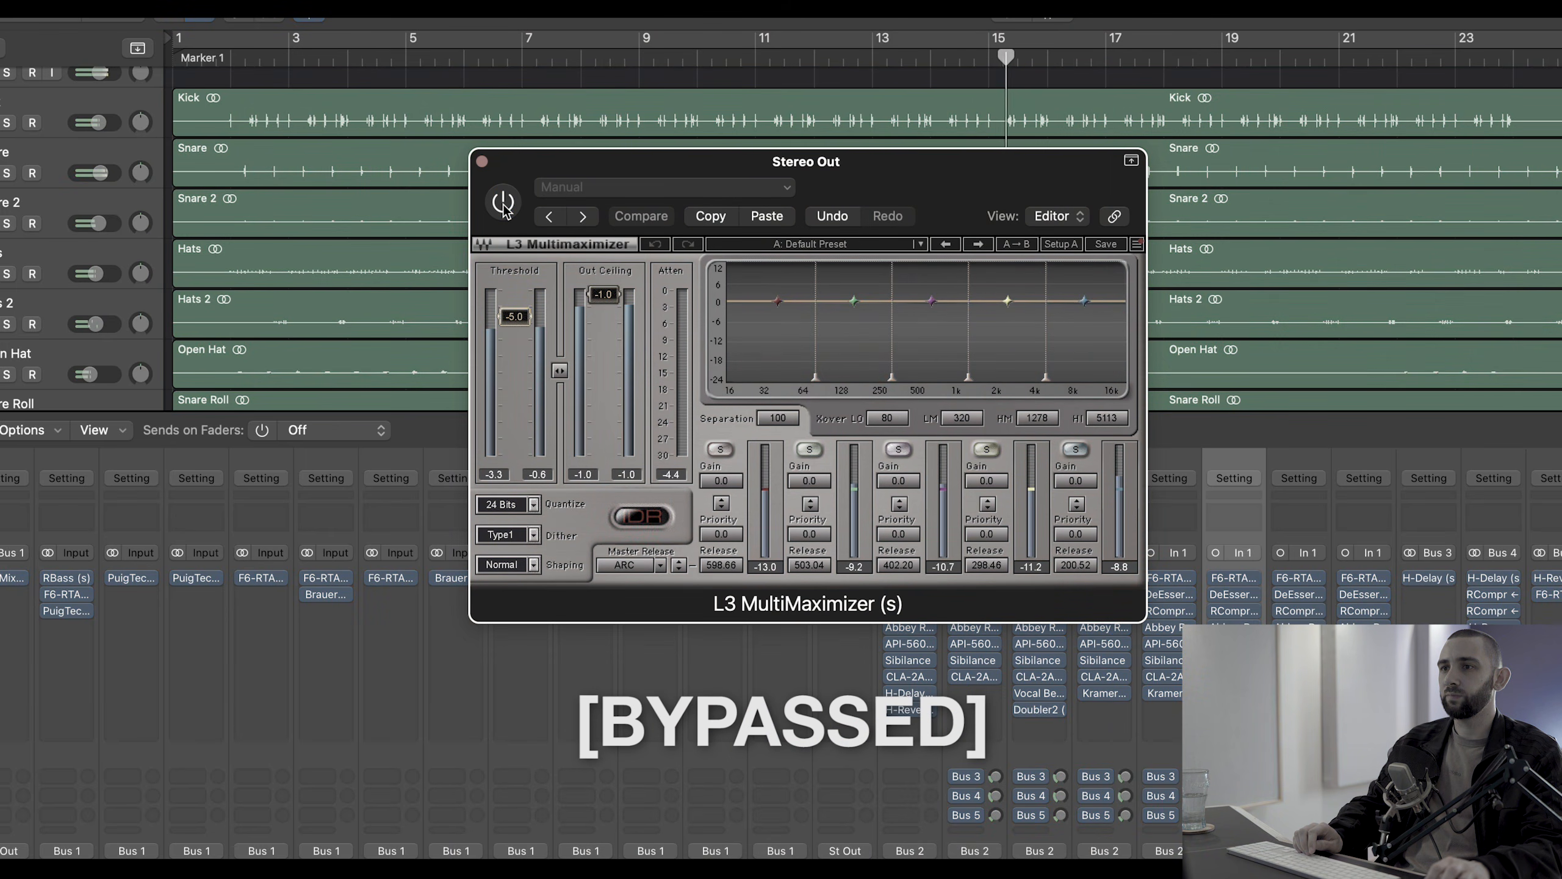
left_click(503, 206)
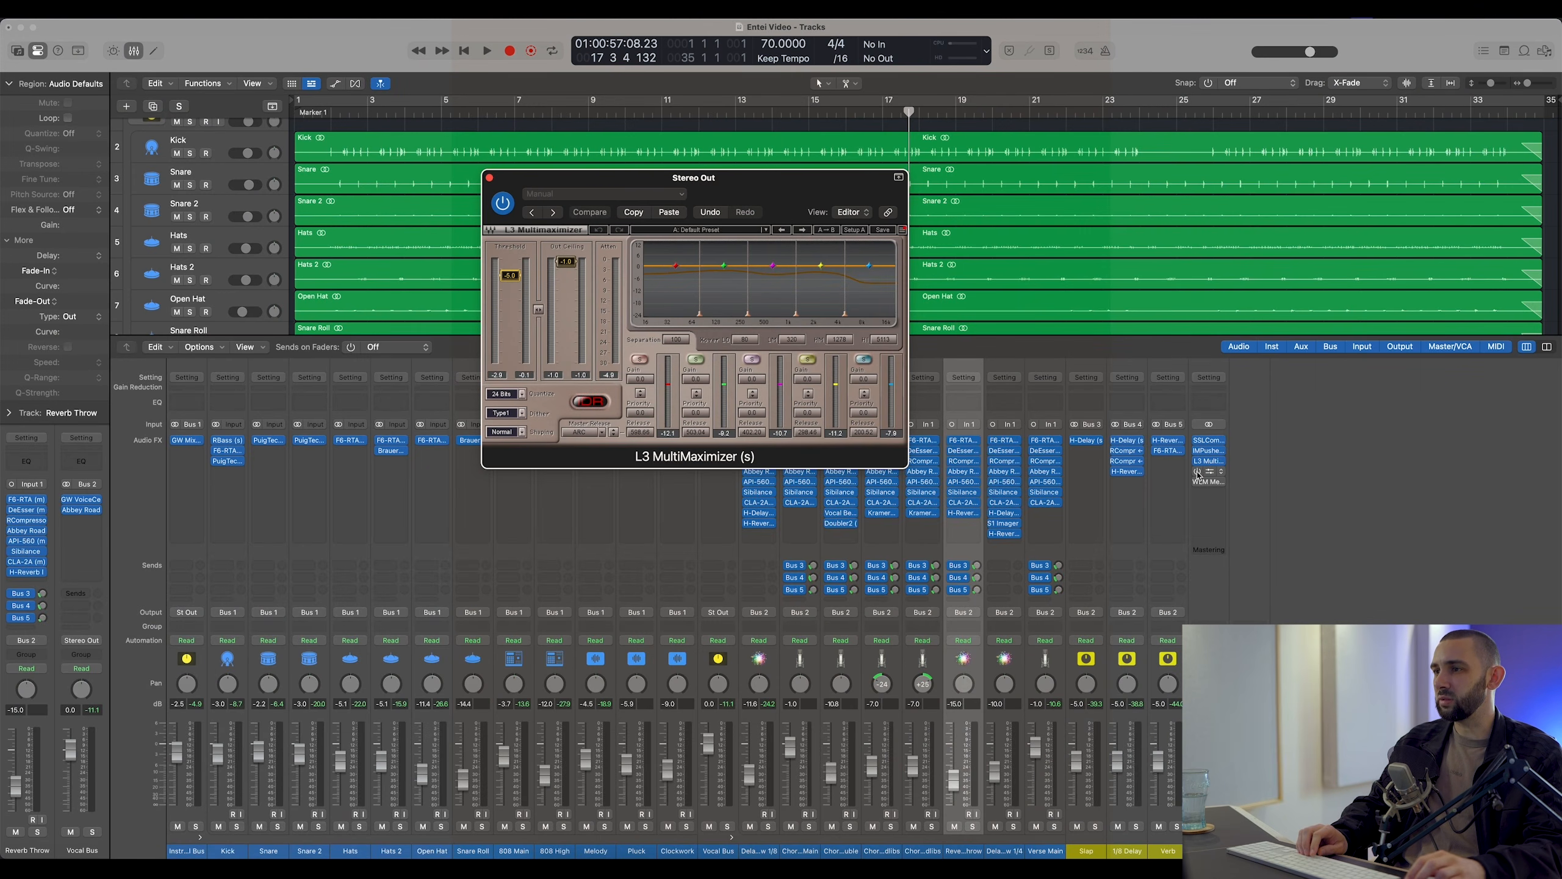
Enable and open the L1 limiter on the Stereo Out channel
left_click(1199, 474)
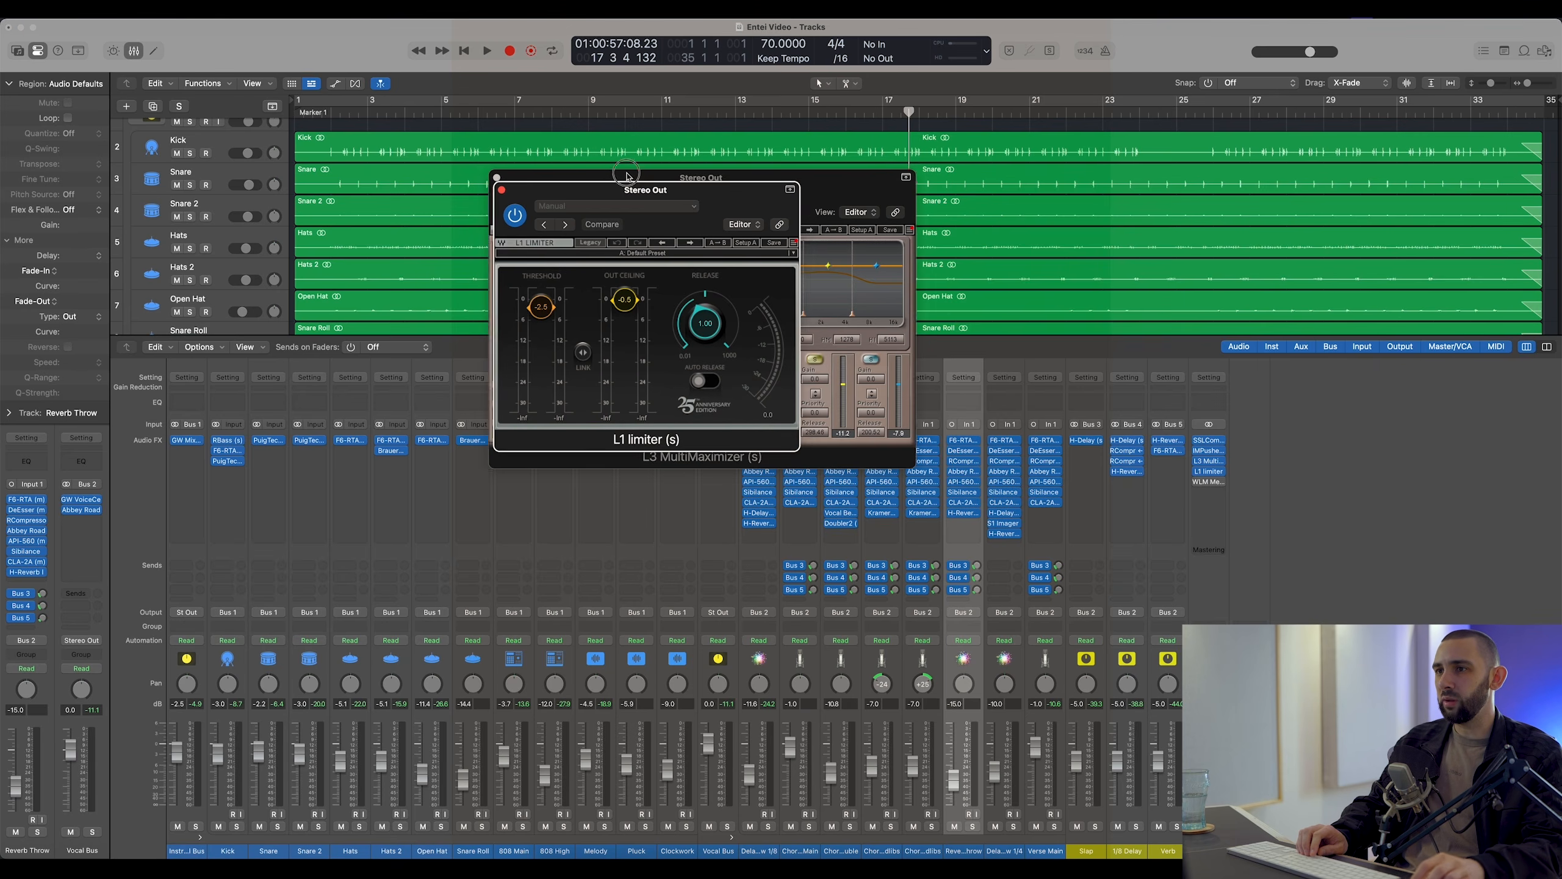
Close the L3 MultiMaximizer window, keeping the L1 limiter open, and clear the mixer's peak level readings
left_click_drag(602, 175, 920, 202)
left_click(883, 211)
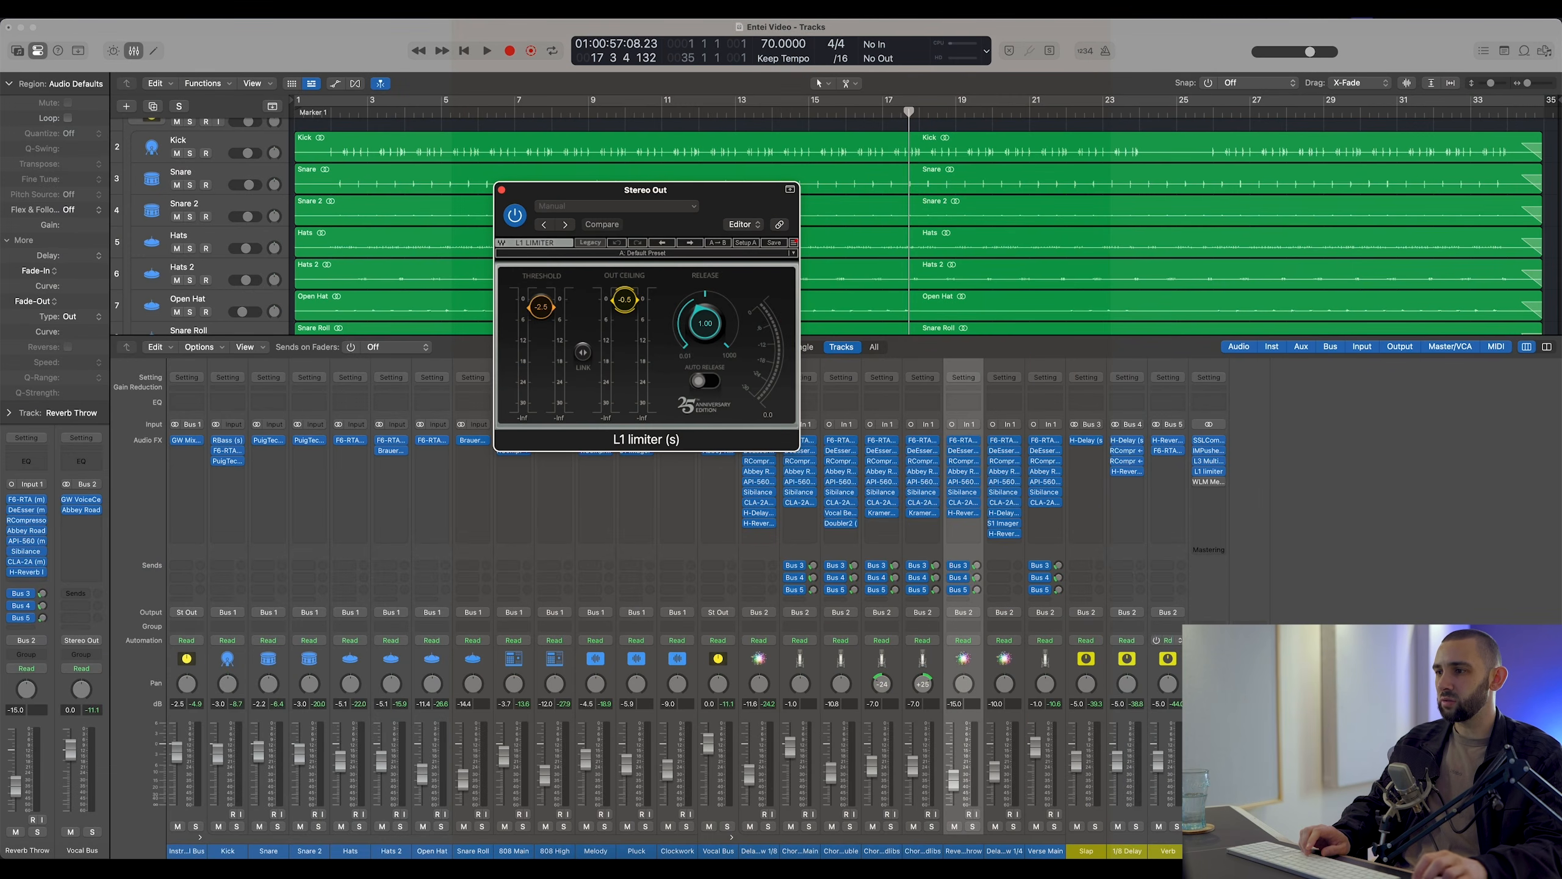
left_click(1219, 704)
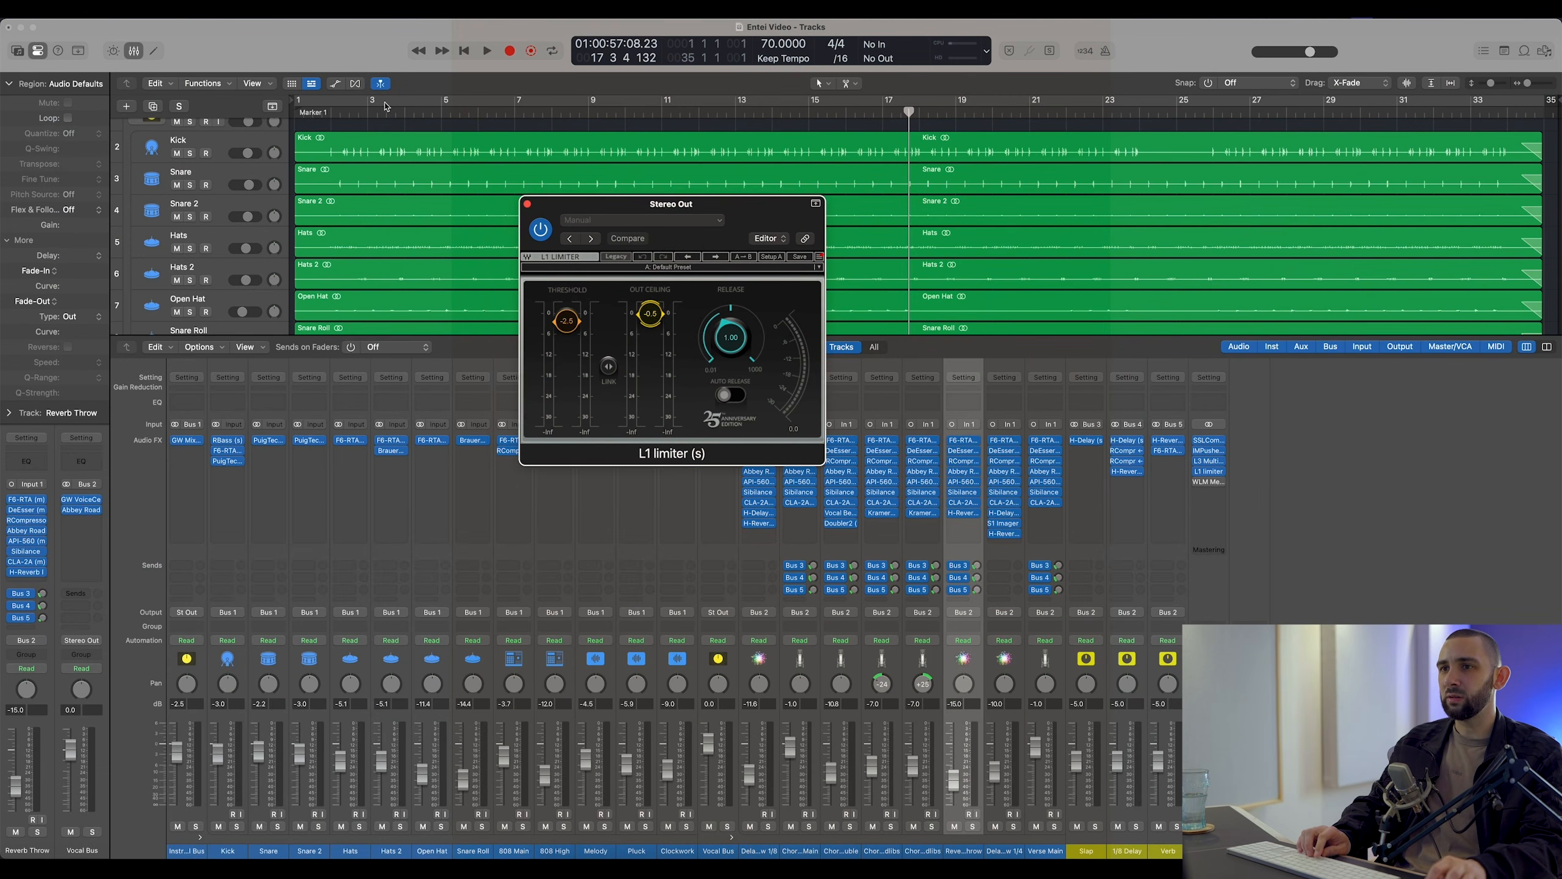
Play the mix from near the end of bar 4 and open the Stereo Out's WLM Meter beside the L1 limiter
left_click(440, 117)
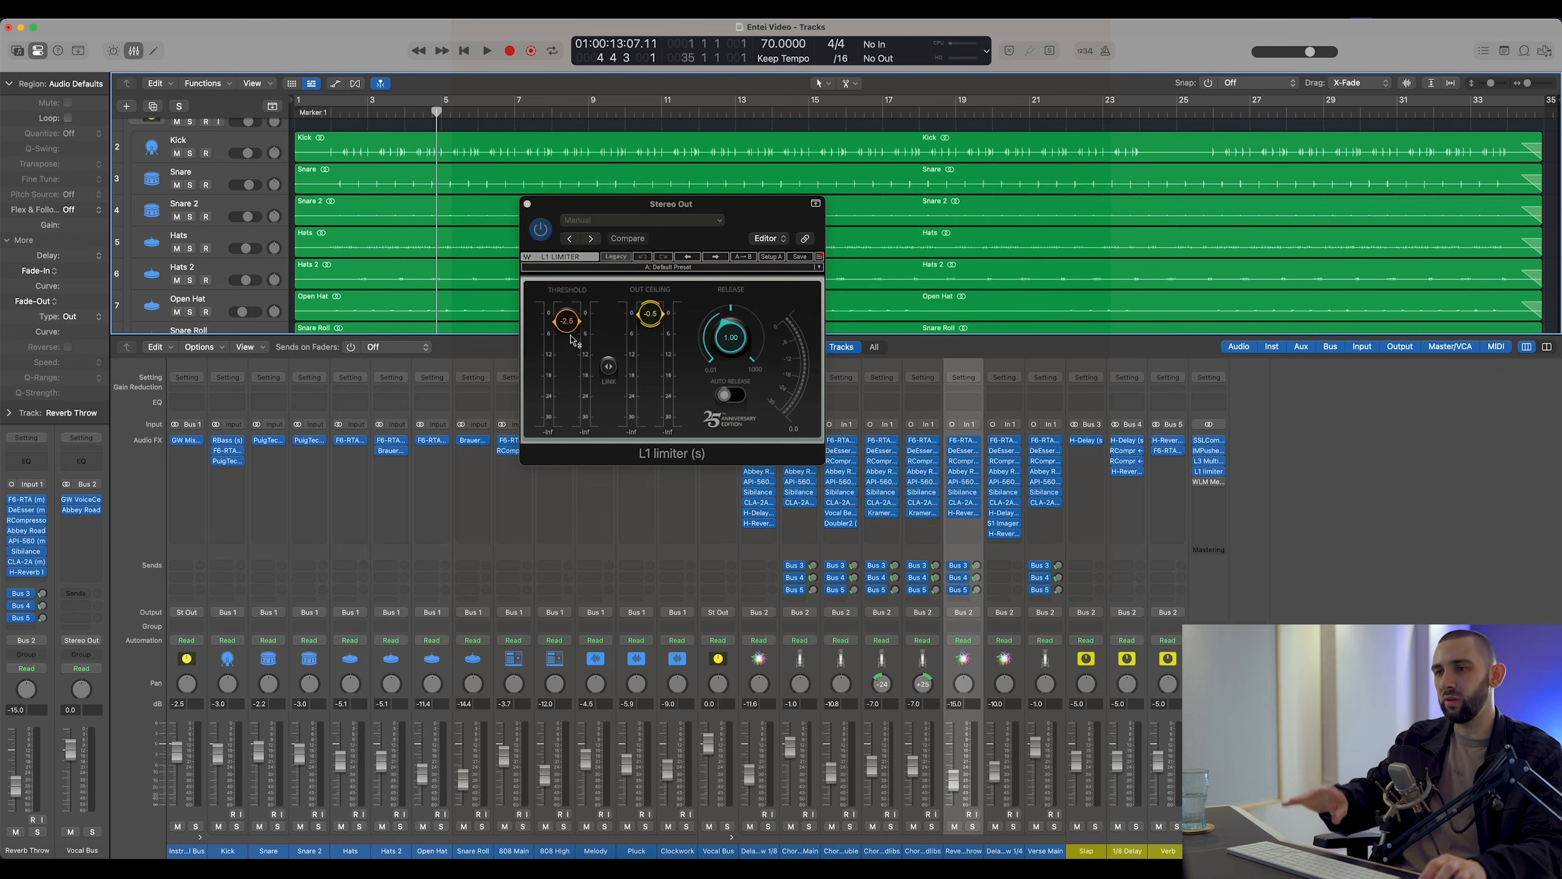
key("space")
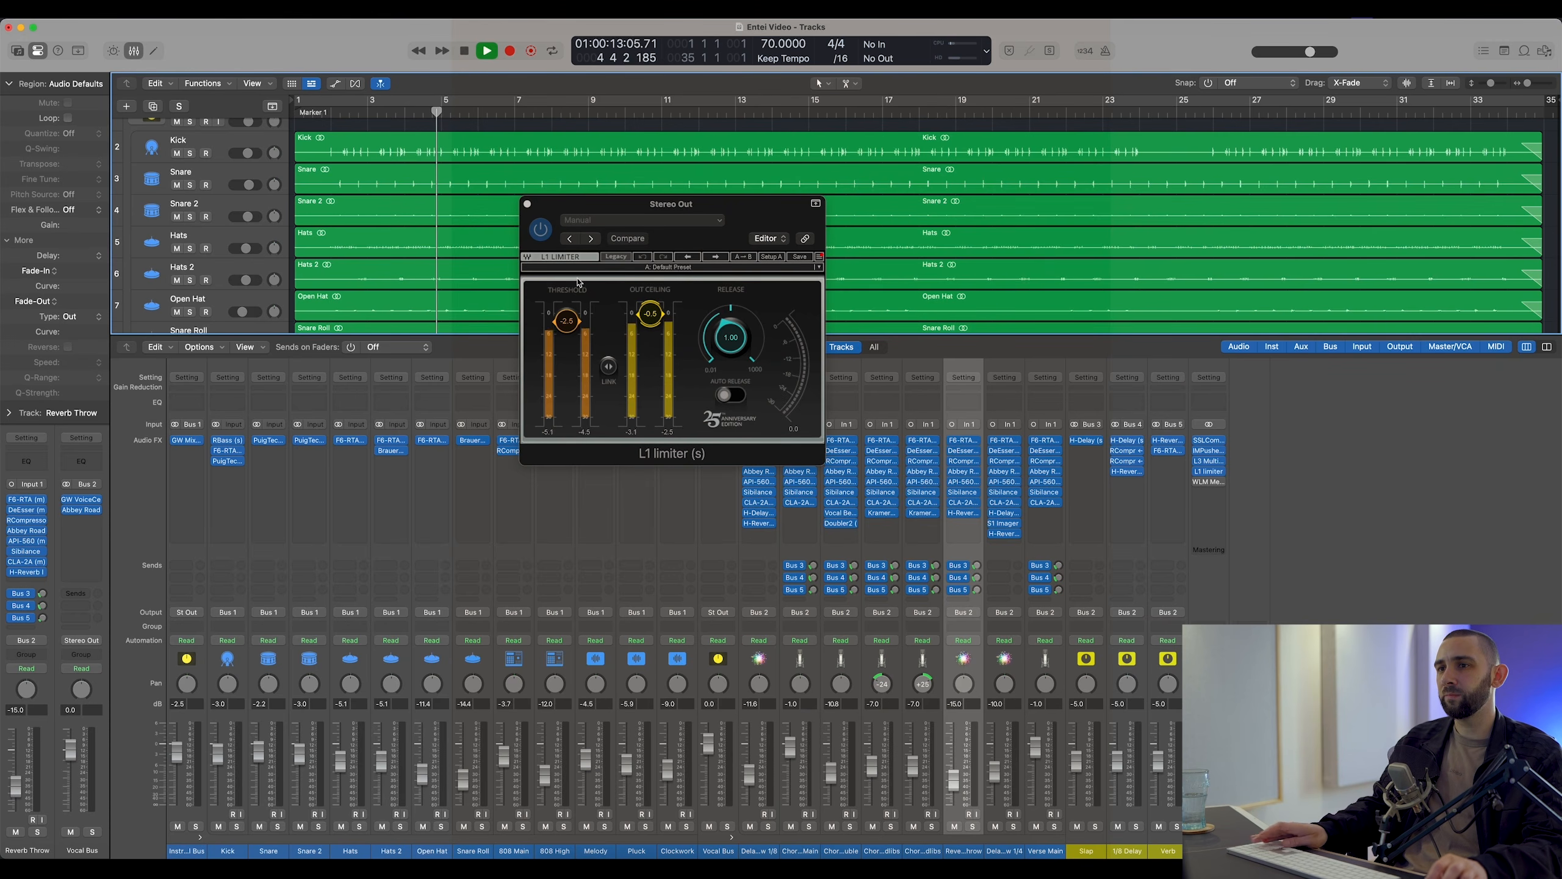
left_click(1209, 482)
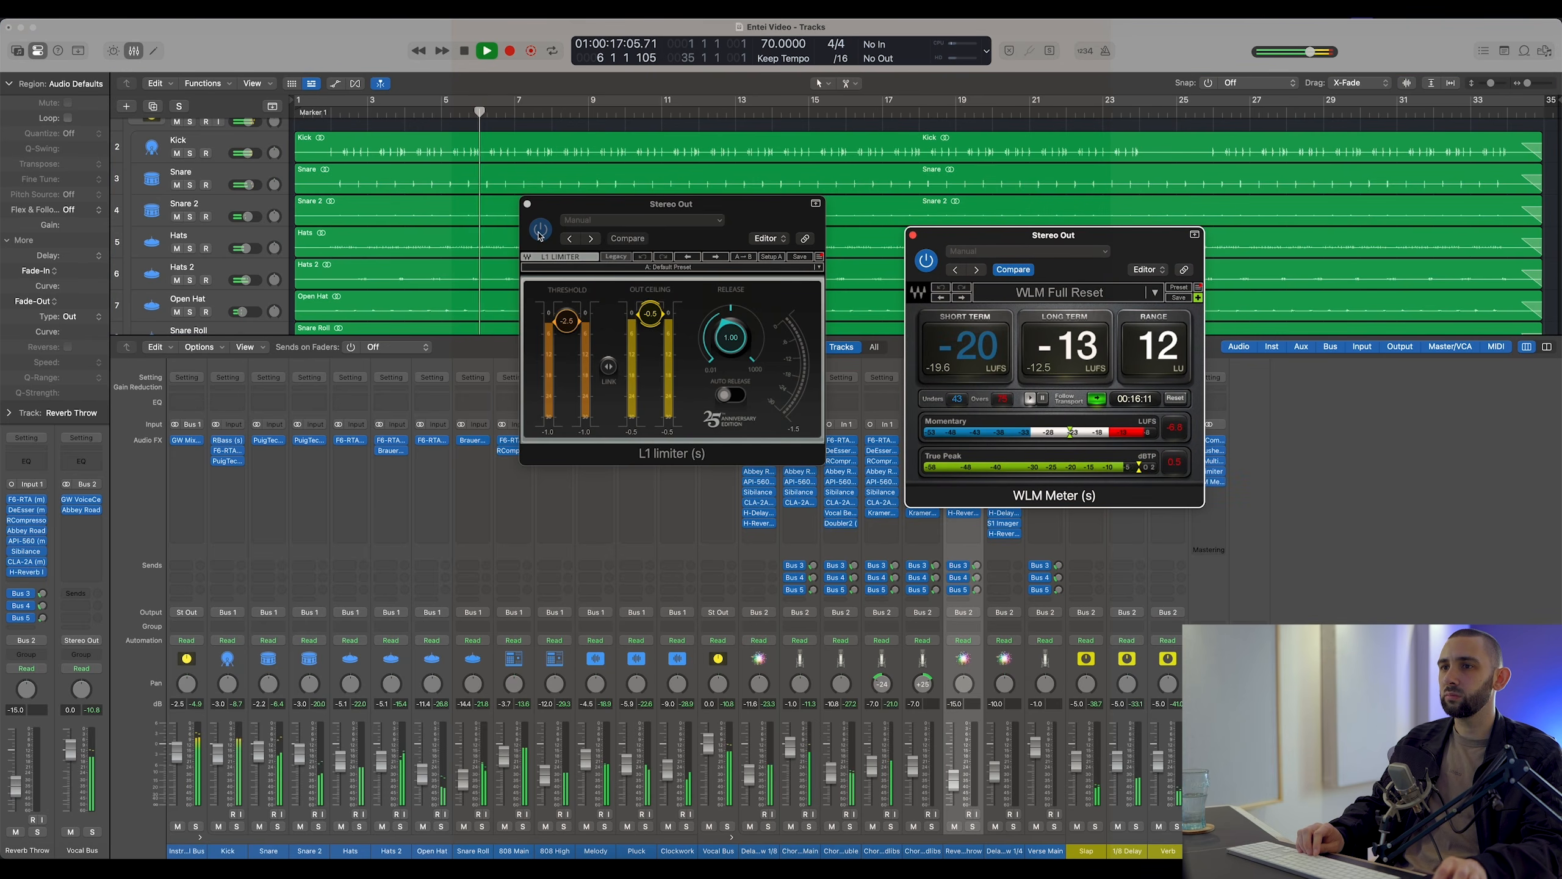
Compare the playing mix with the L1 limiter bypassed and enabled, leaving the limiter enabled
left_click(540, 230)
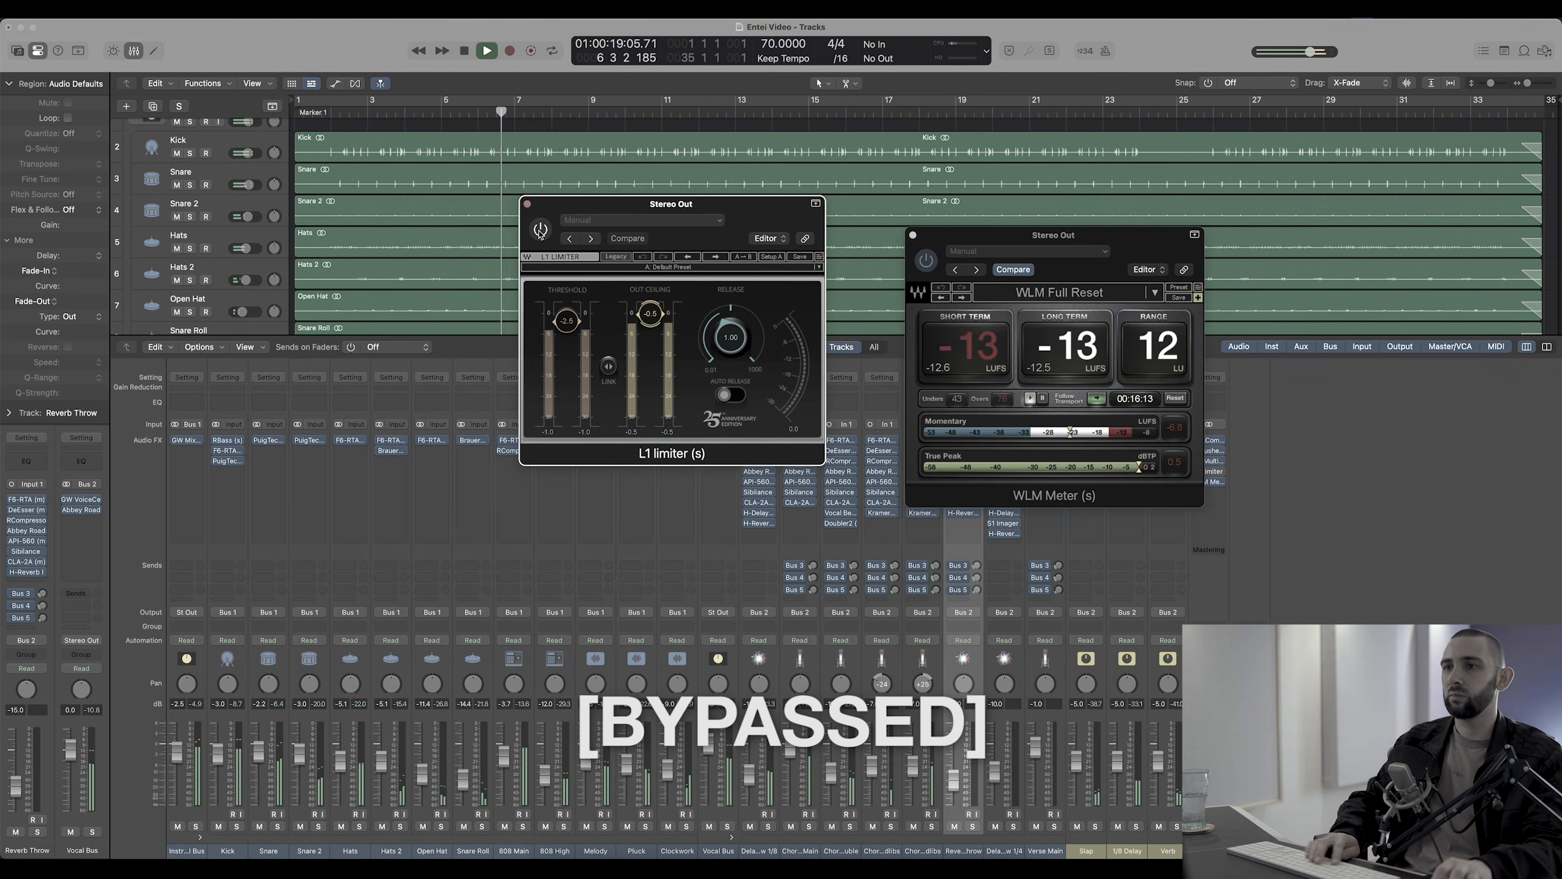
left_click(540, 232)
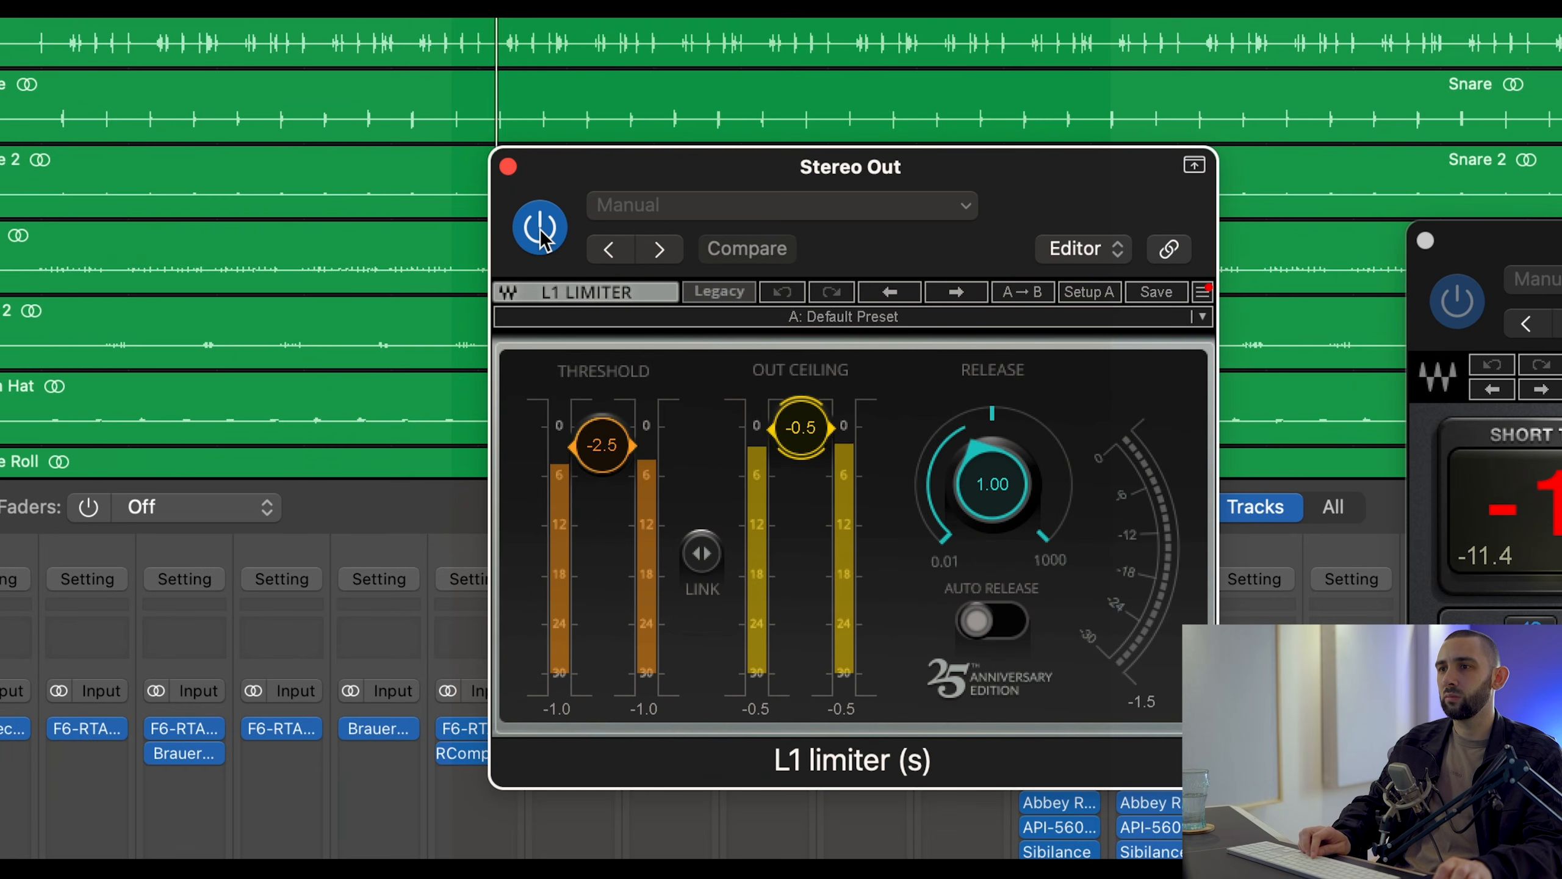
left_click(541, 231)
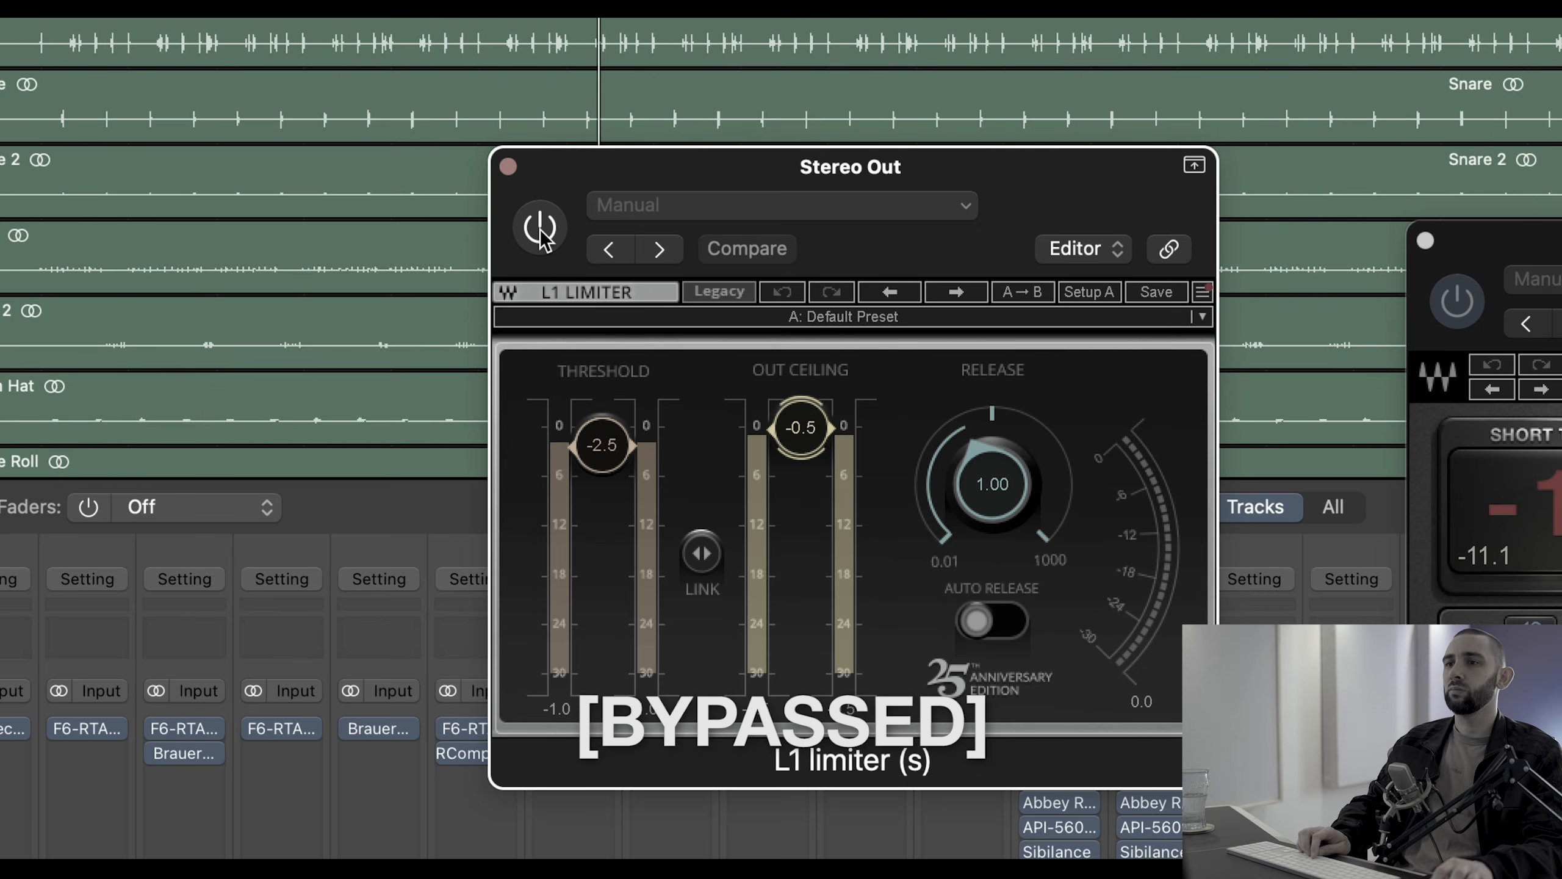
left_click(541, 231)
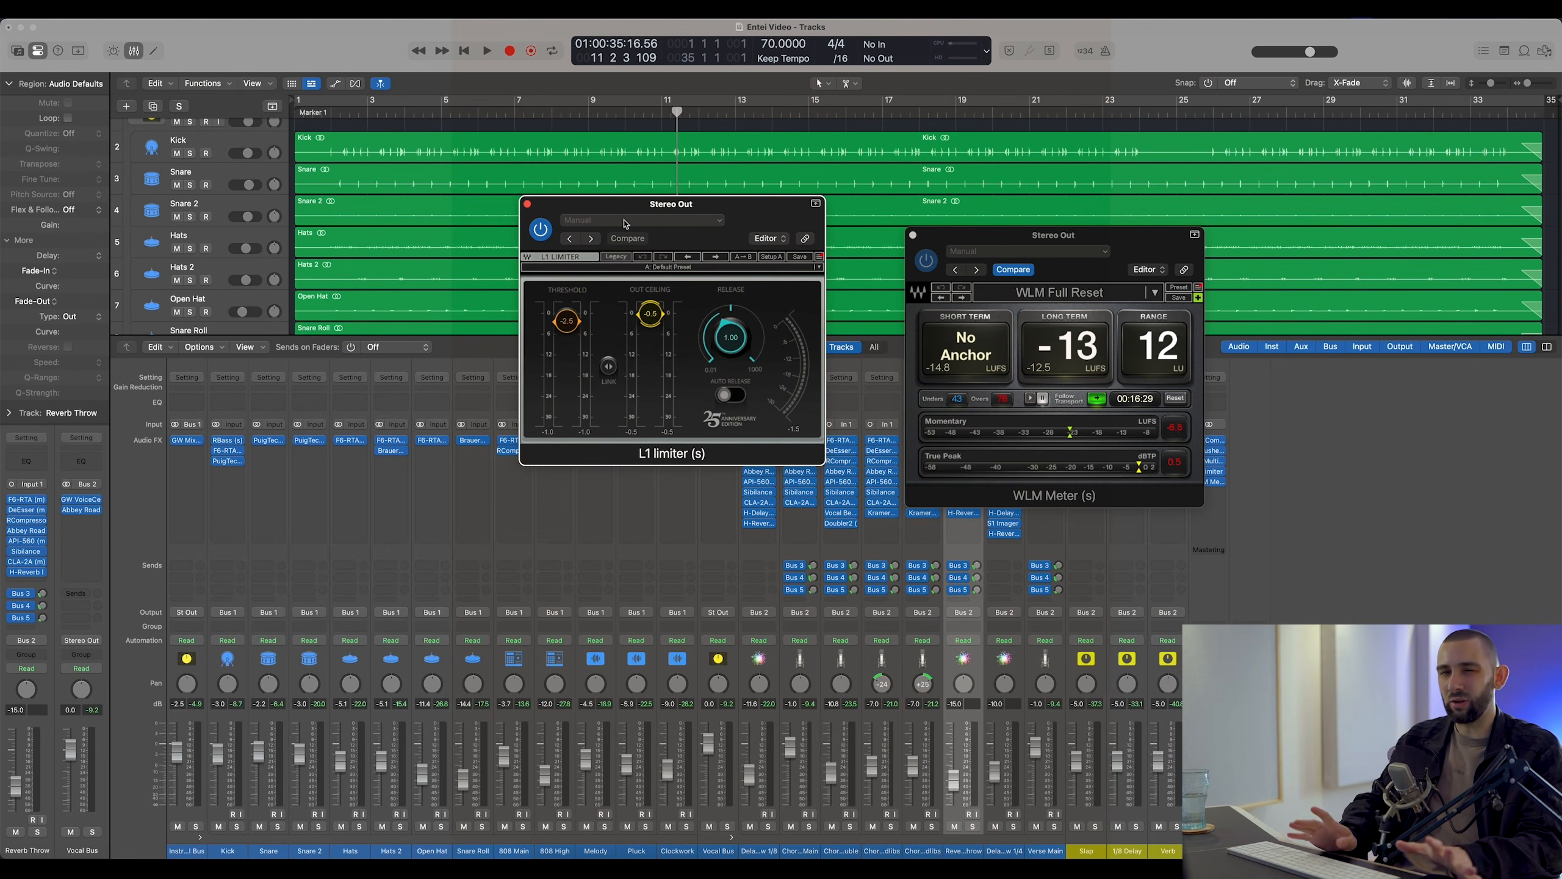
Place the WLM Meter next to the L1 limiter and play the mix from bar 3 to check its loudness
left_click_drag(956, 236, 879, 239)
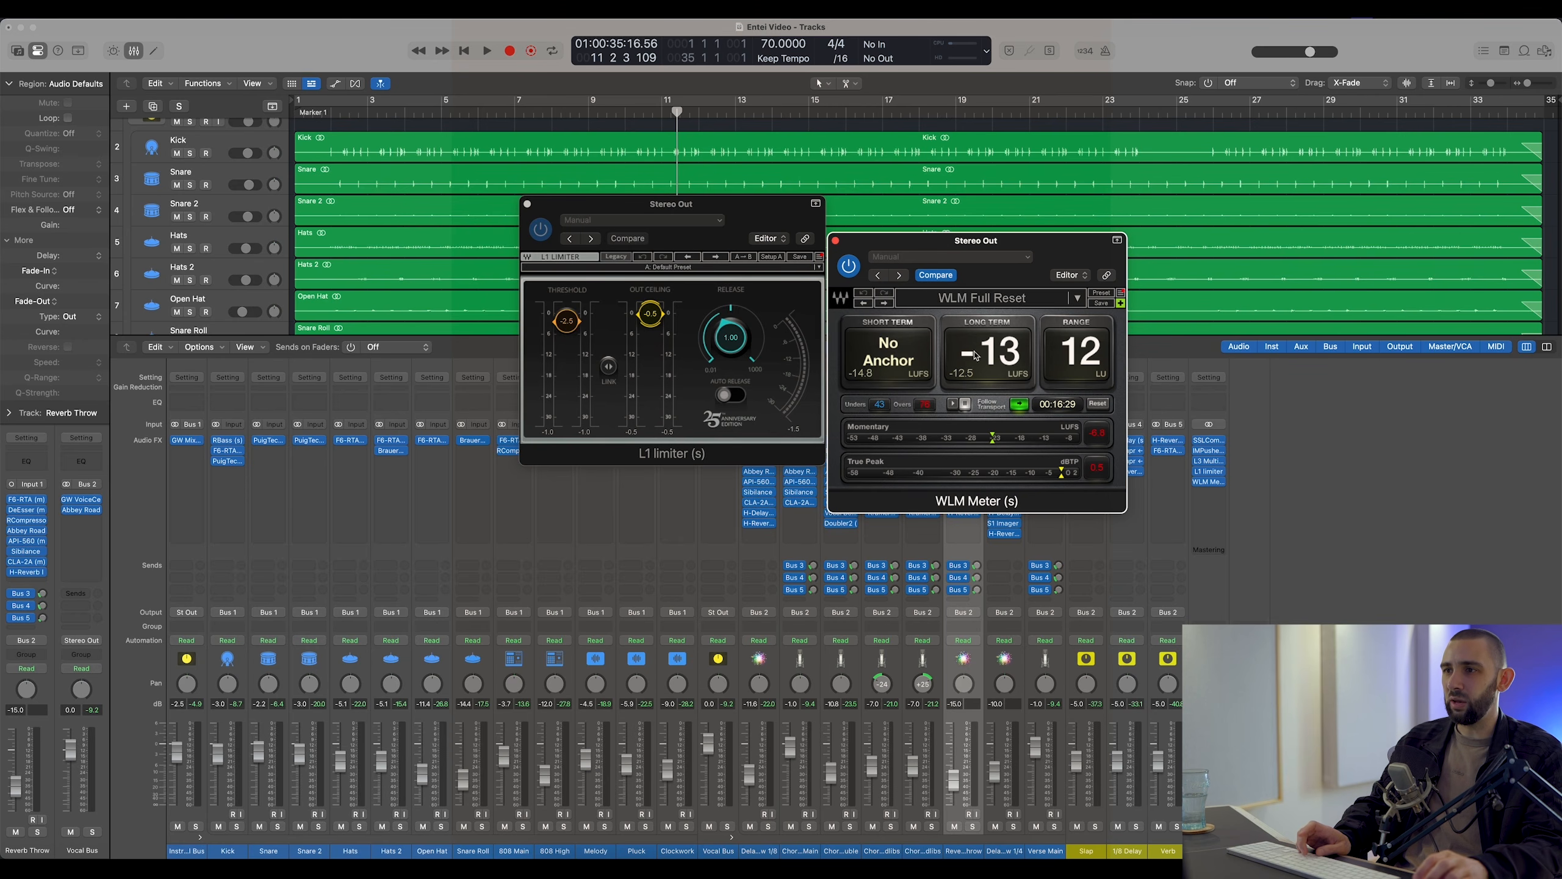
left_click(367, 113)
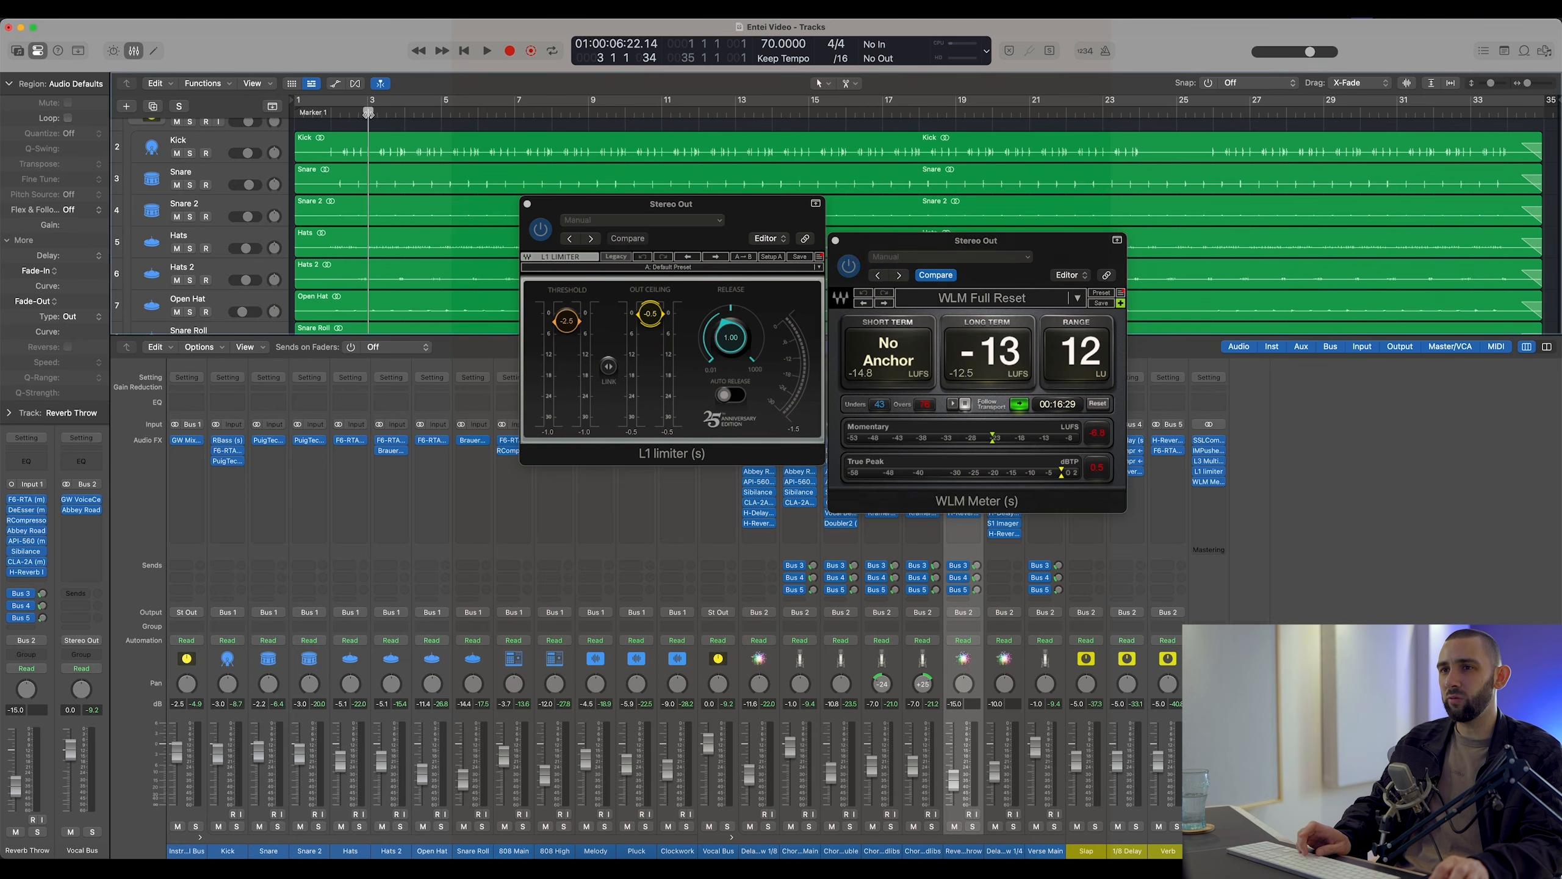
scroll(370, 114, "down", 5)
key("space")
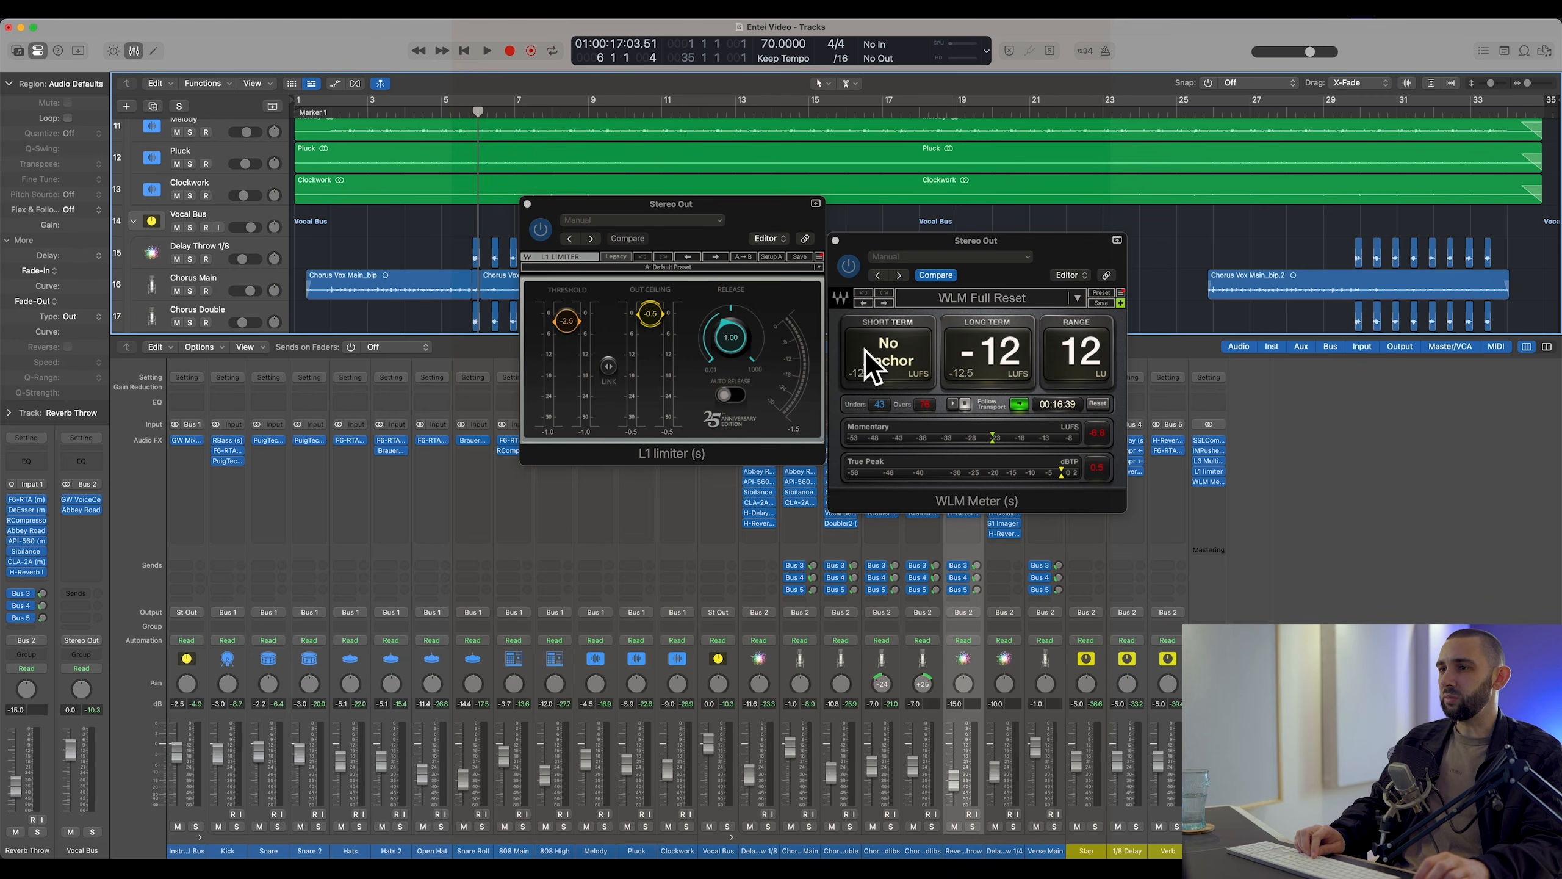
Replace the WLM Meter and L1 limiter windows with the Stereo Out's IMPusher, and hide the mixer
left_click(835, 240)
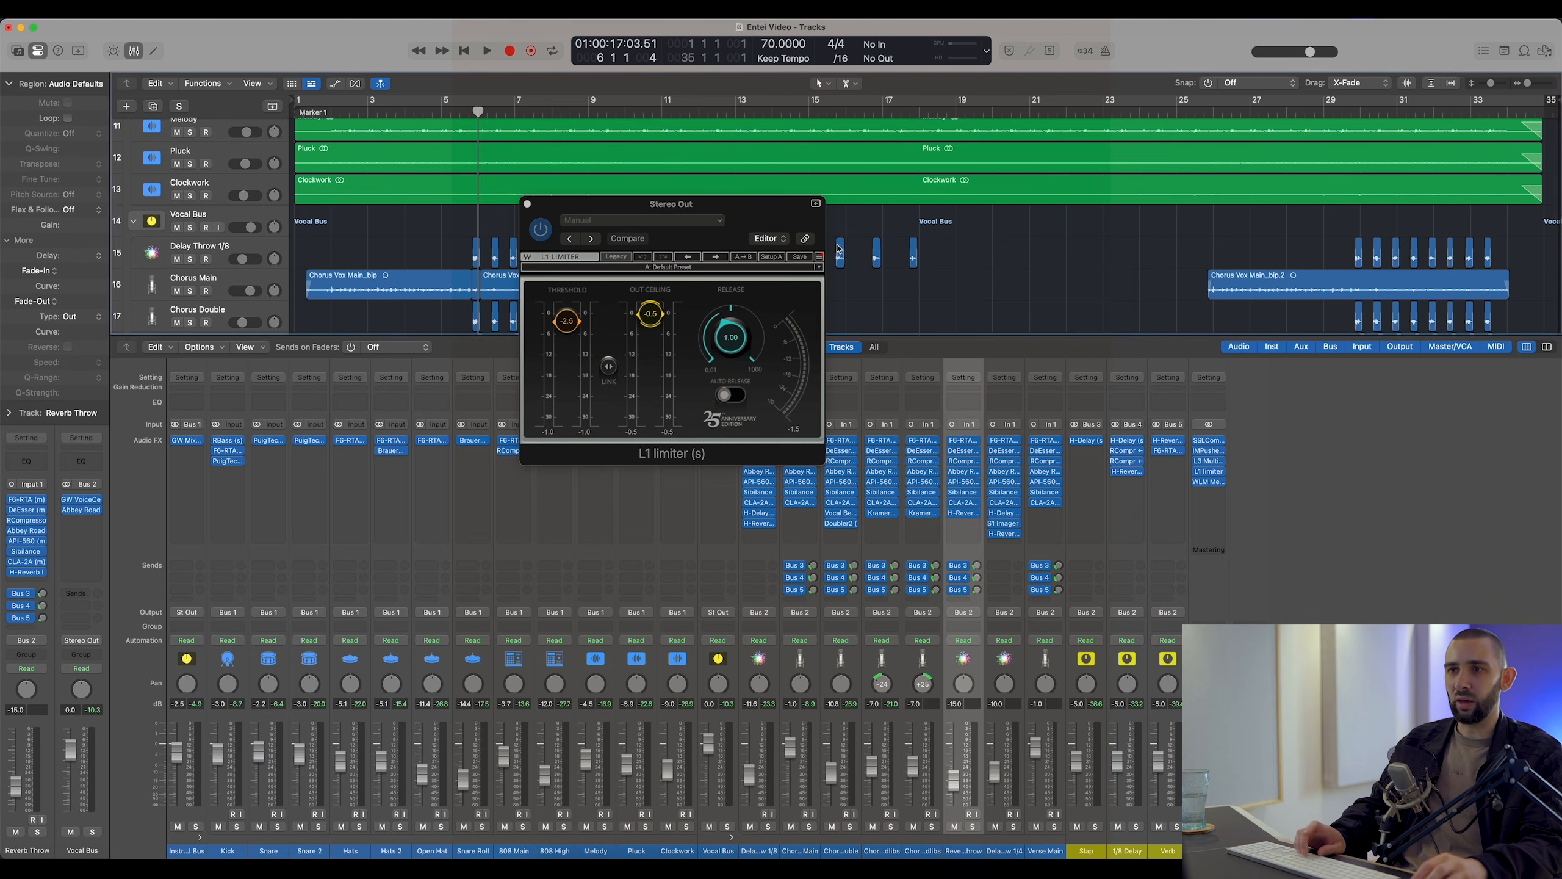
left_click(527, 204)
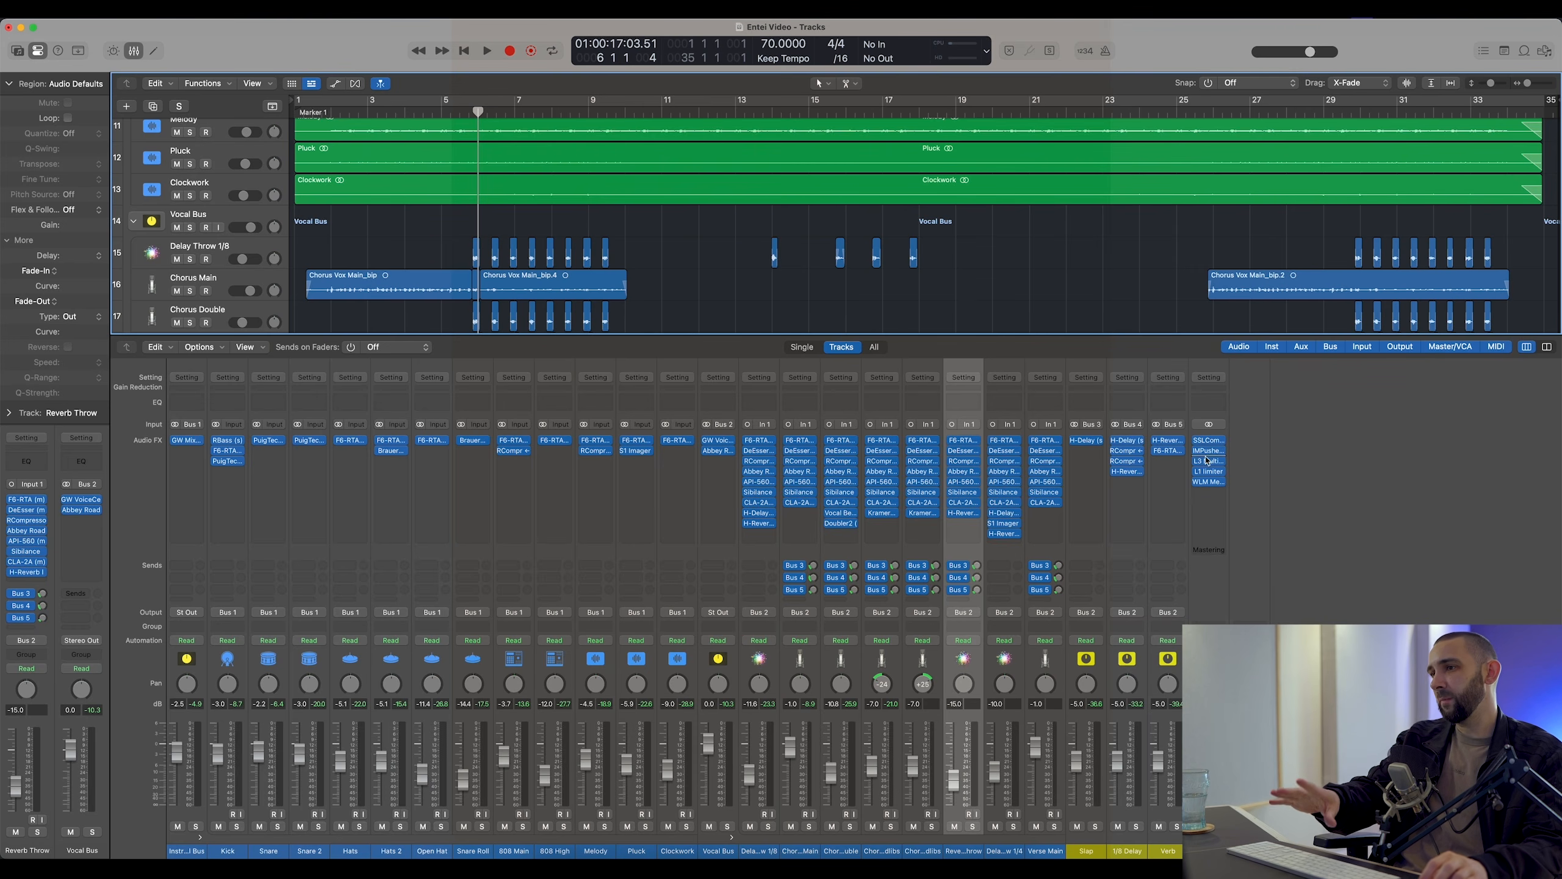
left_click(1207, 451)
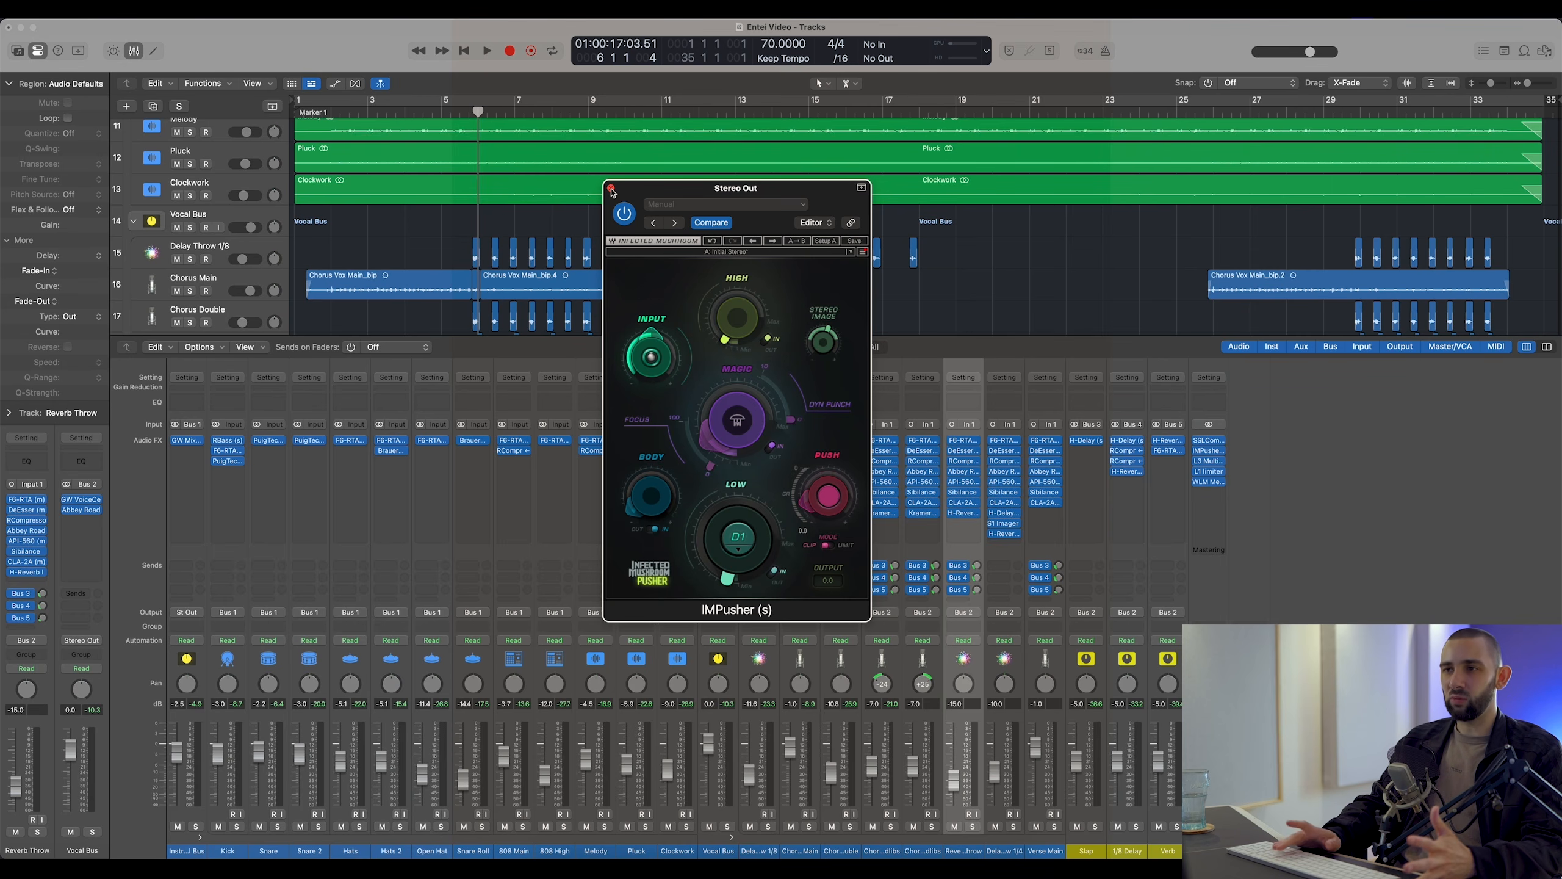
key("x")
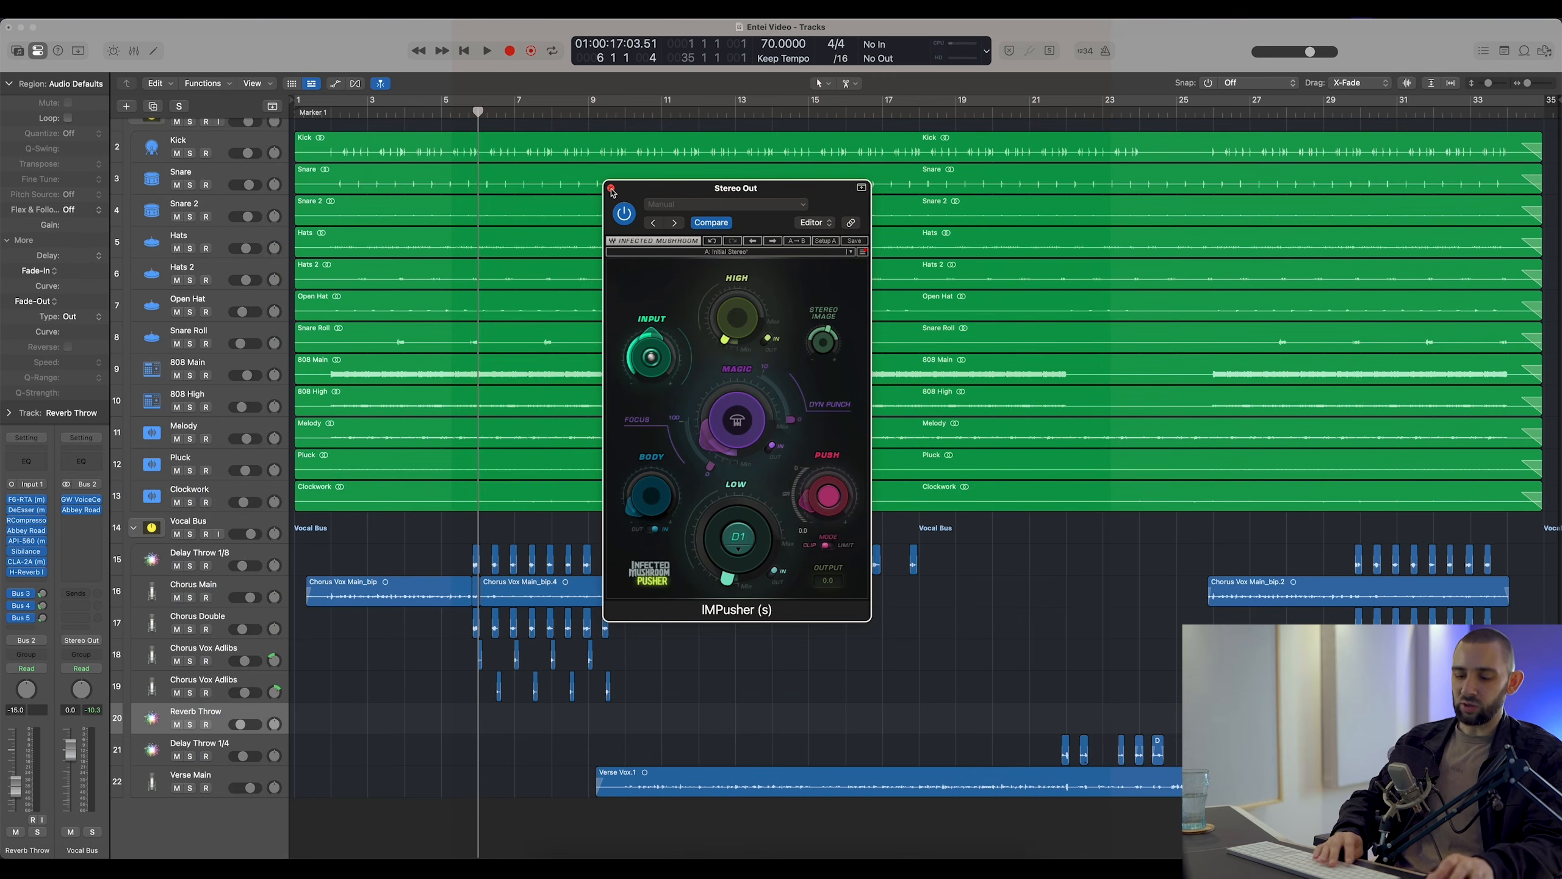